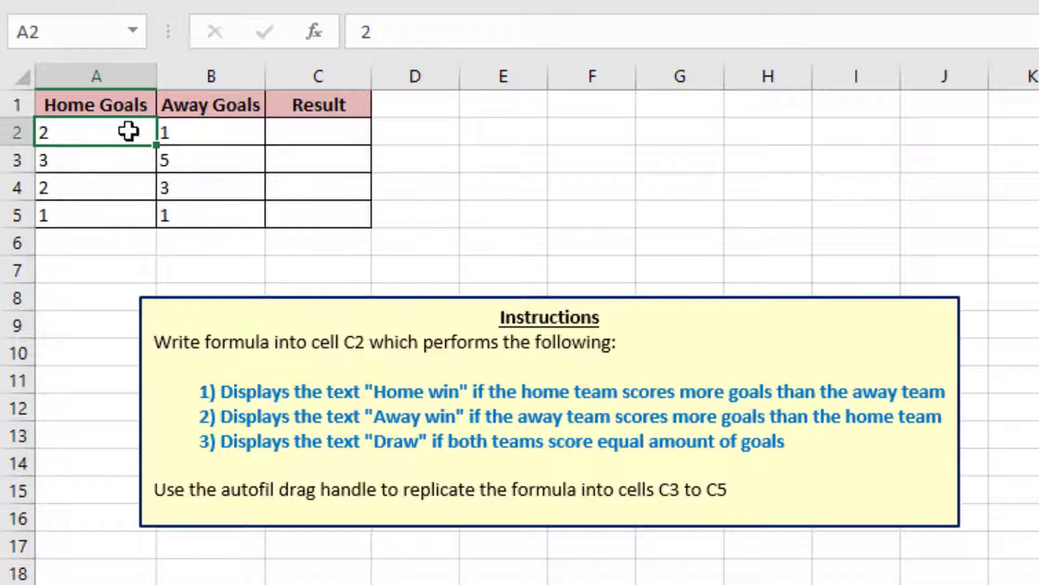
{"action": "left_click", "coordinate": [189, 131]}
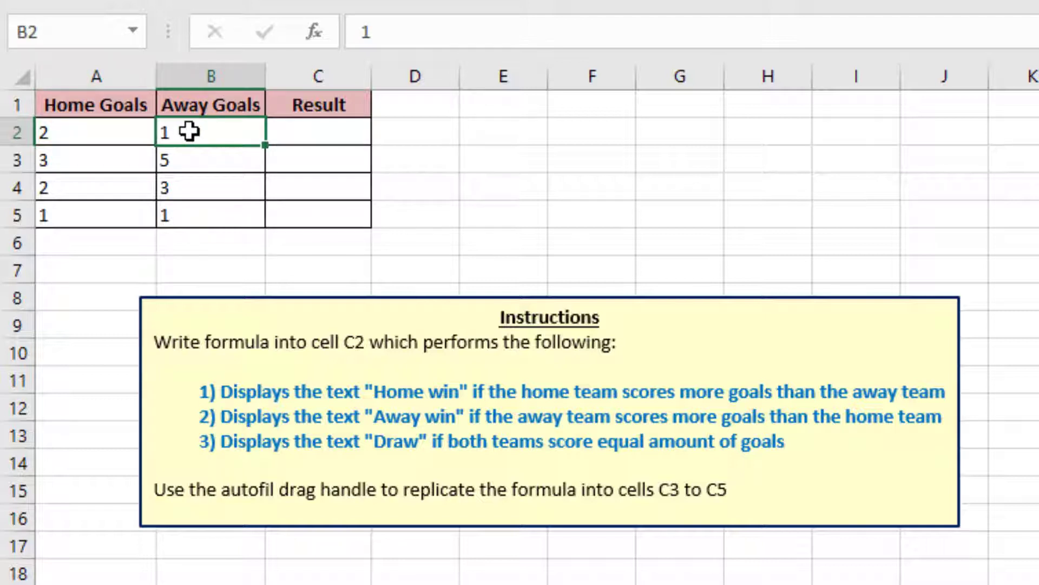
{"action": "left_click", "coordinate": [138, 132]}
{"action": "left_click", "coordinate": [192, 135]}
{"action": "left_click", "coordinate": [291, 134]}
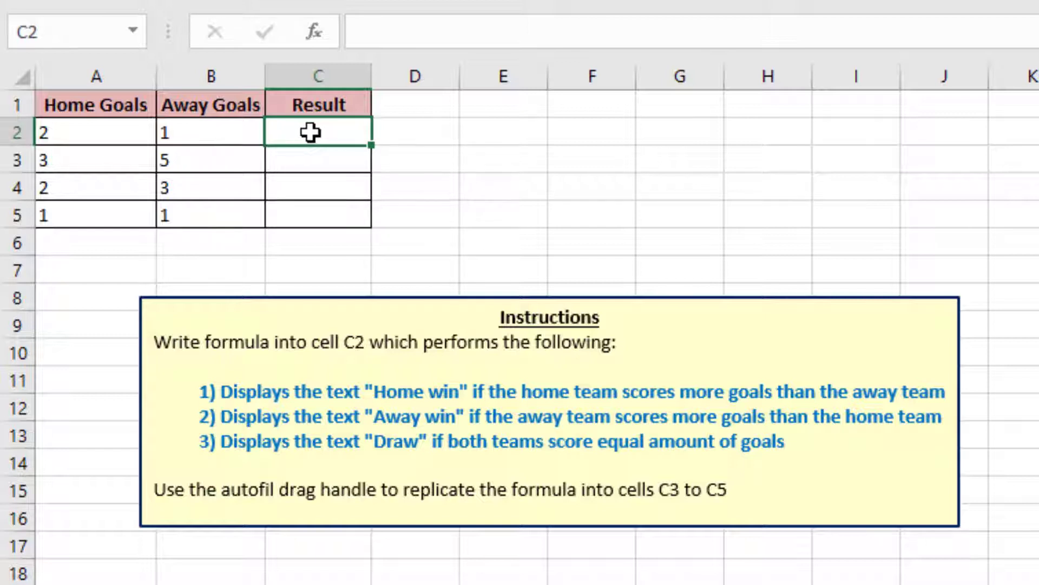
{"action": "left_click", "coordinate": [379, 34]}
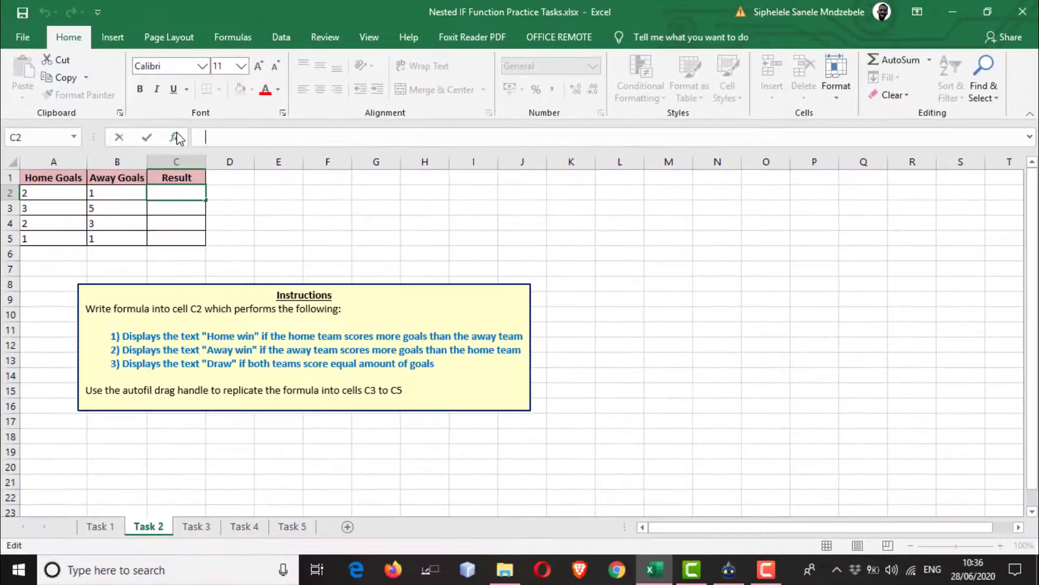
{"action": "left_click", "coordinate": [314, 32]}
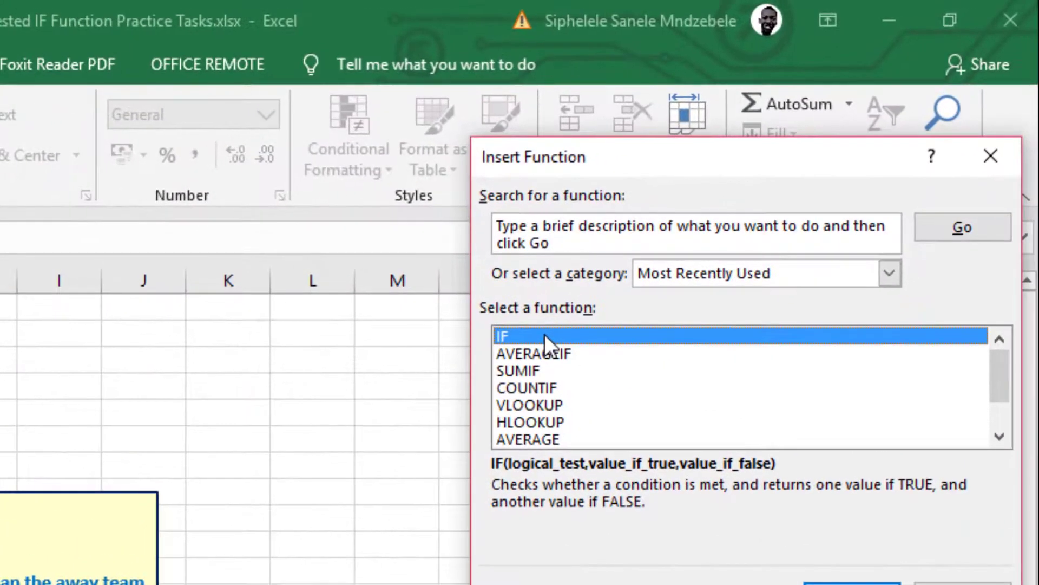
{"action": "double_click", "coordinate": [754, 194]}
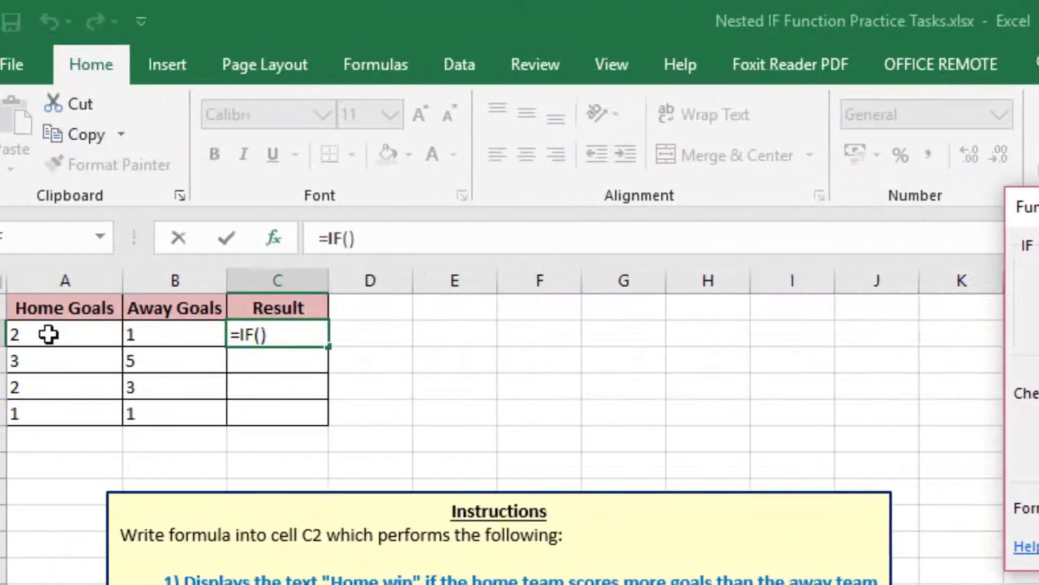
{"action": "left_click", "coordinate": [75, 334]}
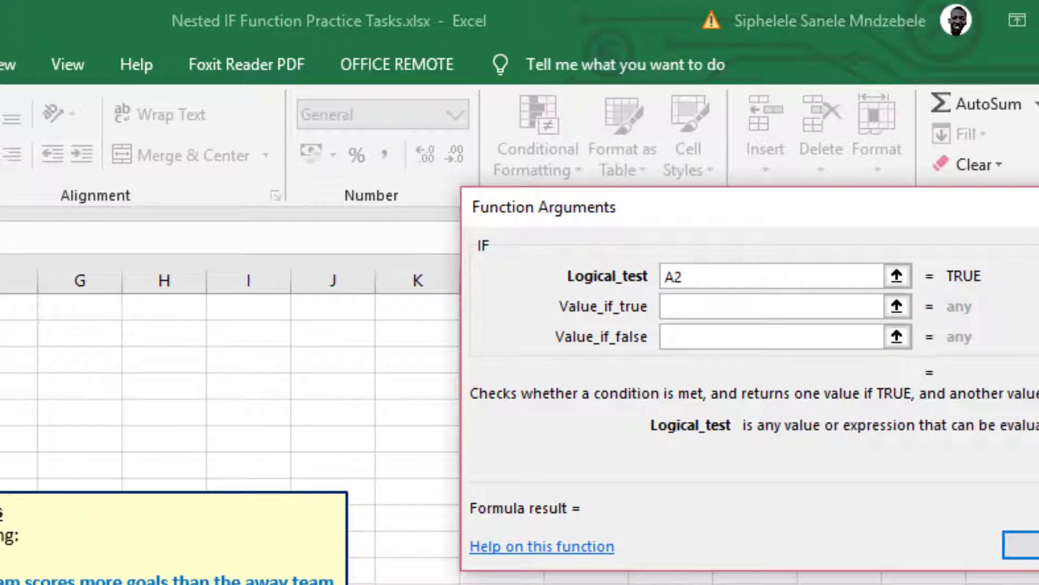
{"action": "type", "text": ">"}
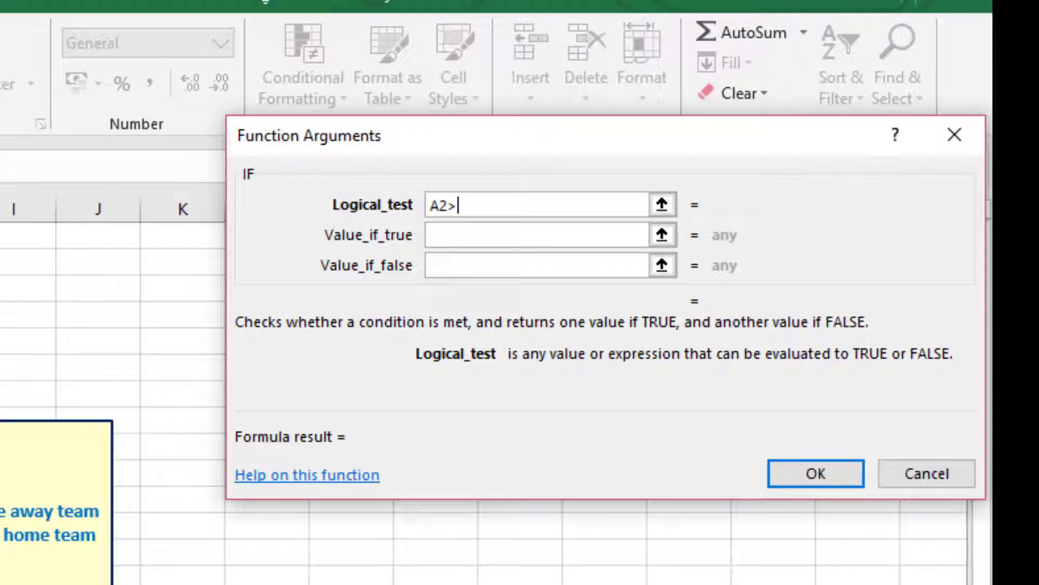
{"action": "type", "text": "B2"}
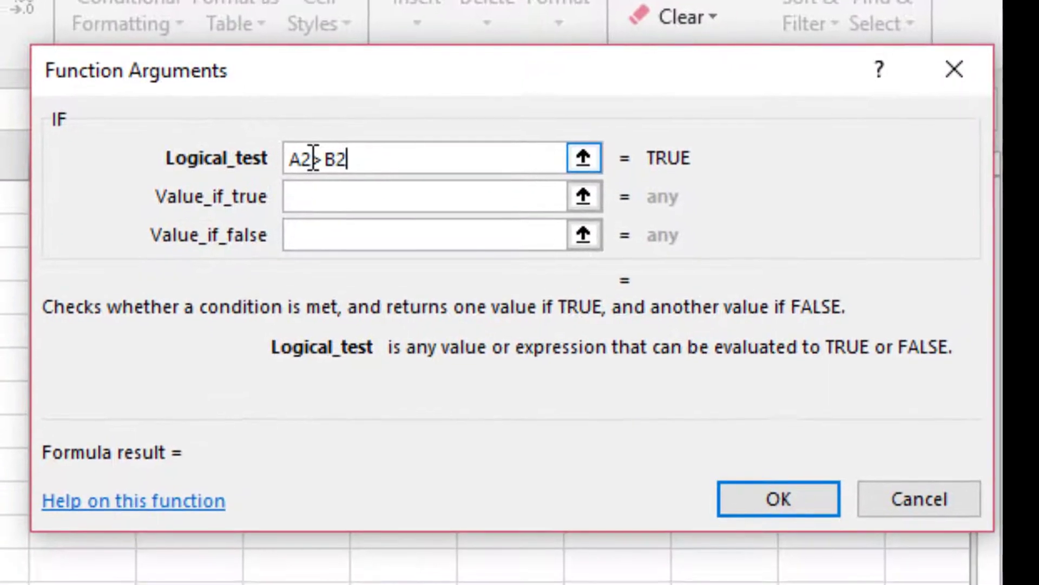
{"action": "left_click_drag", "start_coordinate": [313, 147], "coordinate": [325, 148]}
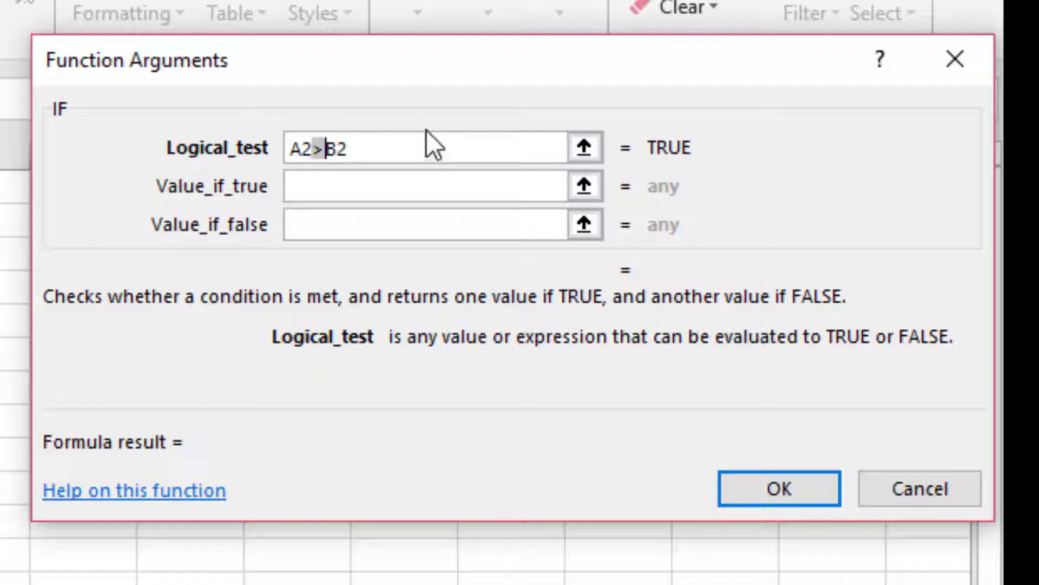
{"action": "left_click", "coordinate": [291, 191]}
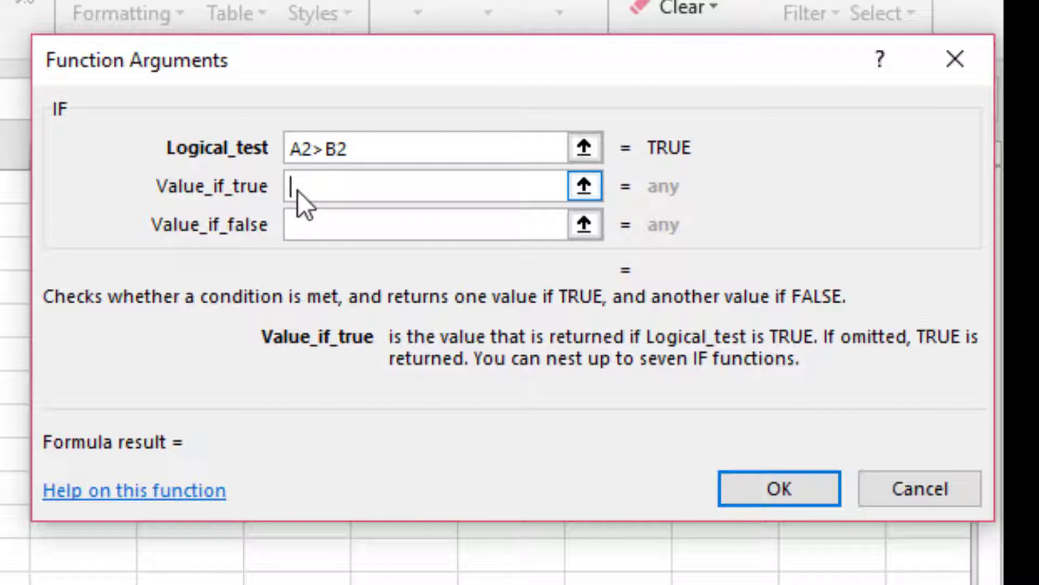
{"action": "left_click", "coordinate": [324, 155]}
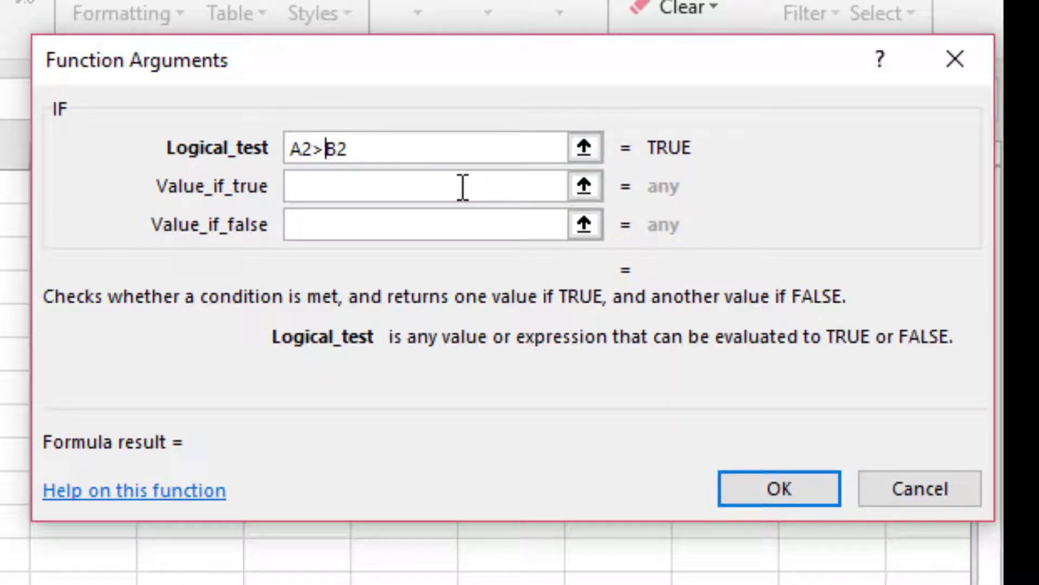
{"action": "type", "text": "="}
{"action": "key", "text": "BackSpace"}
{"action": "left_click", "coordinate": [901, 489]}
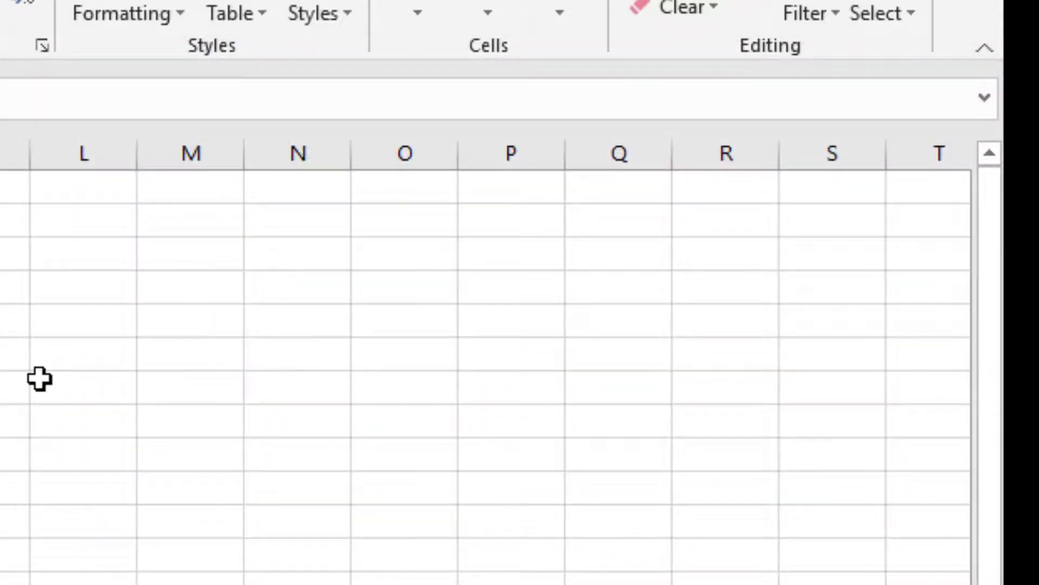
- Enter the operator ">" in cell L5 and its description "greater" in M5
{"action": "left_click", "coordinate": [98, 315]}
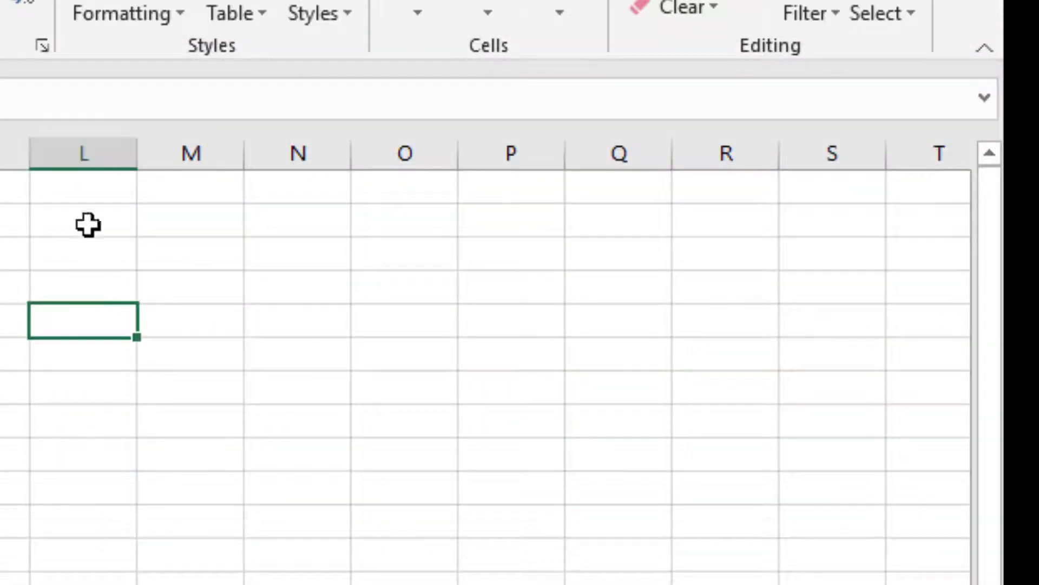
{"action": "type", "text": ">"}
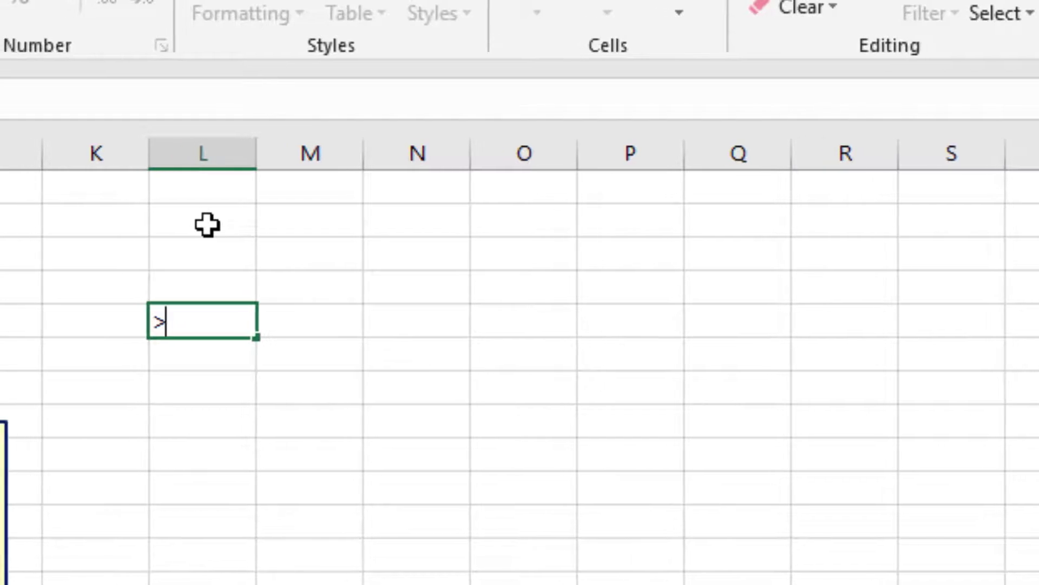
{"action": "left_click", "coordinate": [307, 323]}
{"action": "type", "text": "greate"}
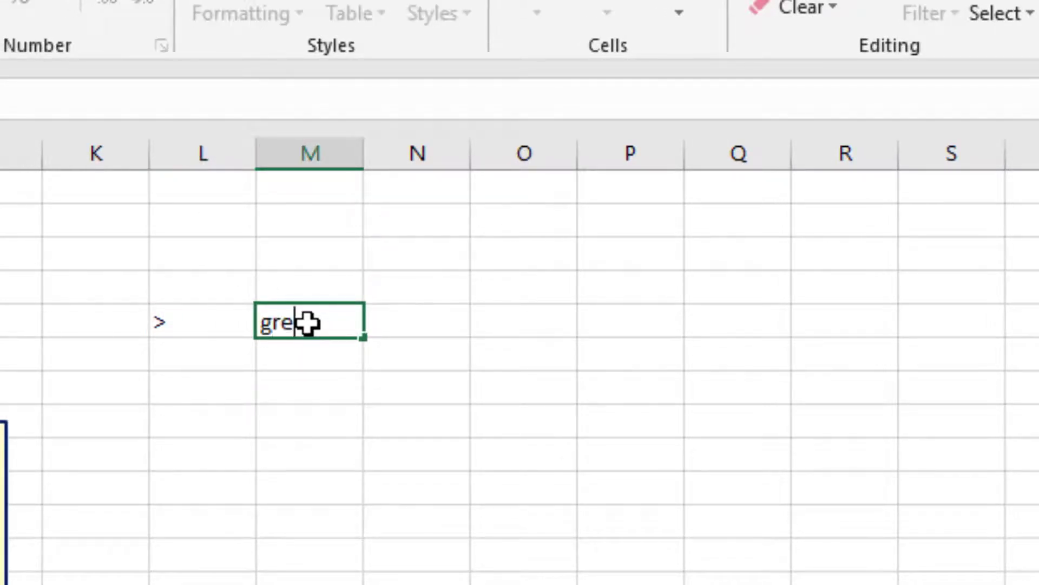
{"action": "type", "text": "r"}
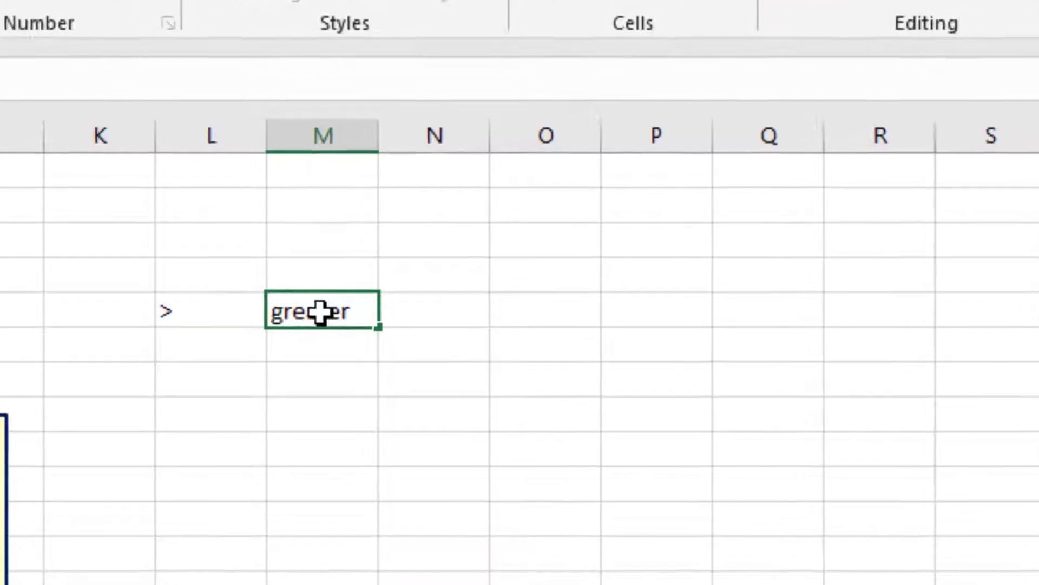
{"action": "key", "text": "Return"}
{"action": "key", "text": "Up"}
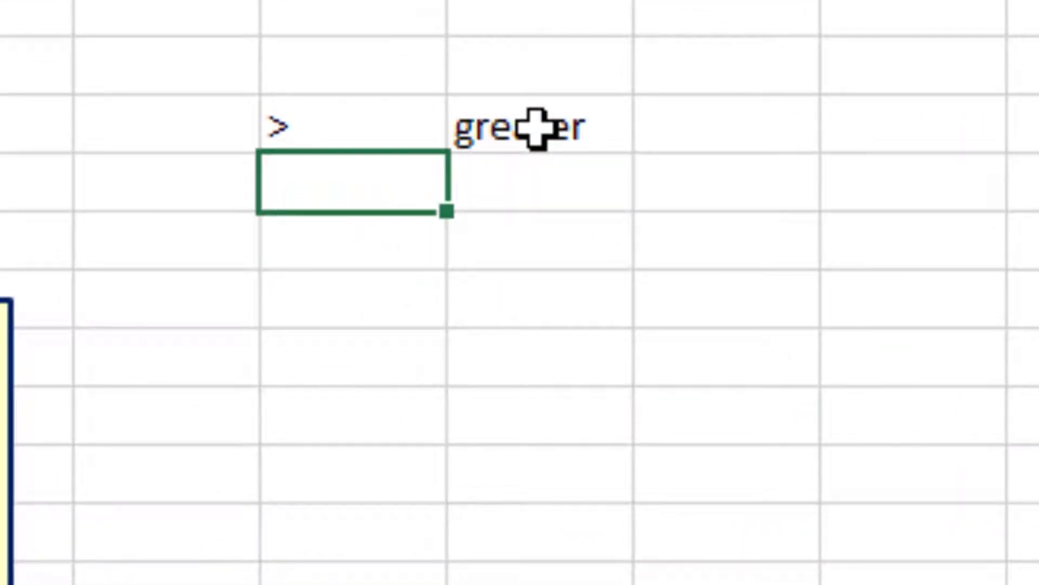
- Enter ">=" in L6 and "greater or equal" in M6, widening column M for the descriptions
{"action": "type", "text": ">="}
{"action": "key", "text": "Tab"}
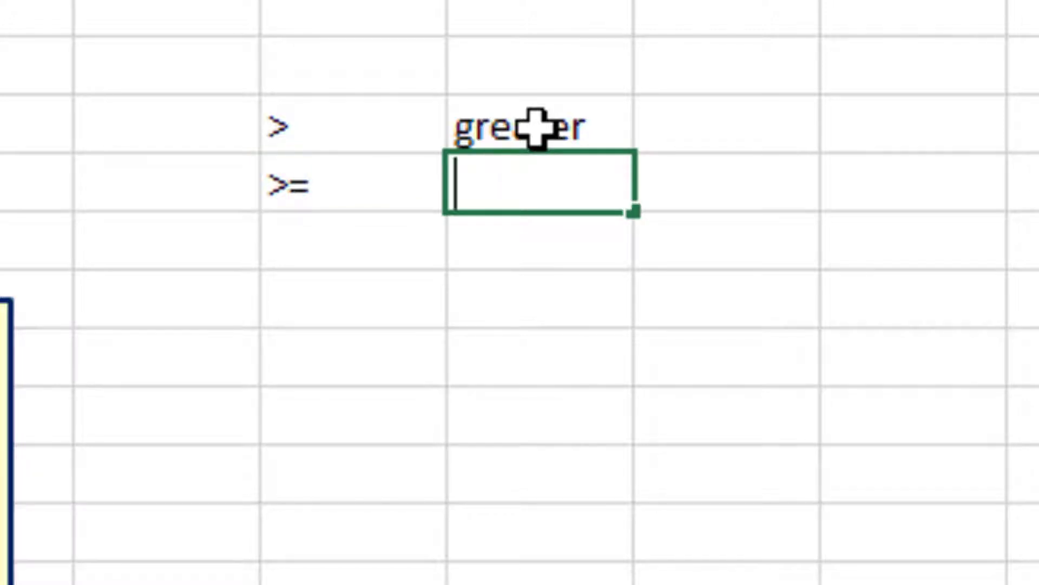
{"action": "type", "text": "gre"}
{"action": "key", "text": "Tab"}
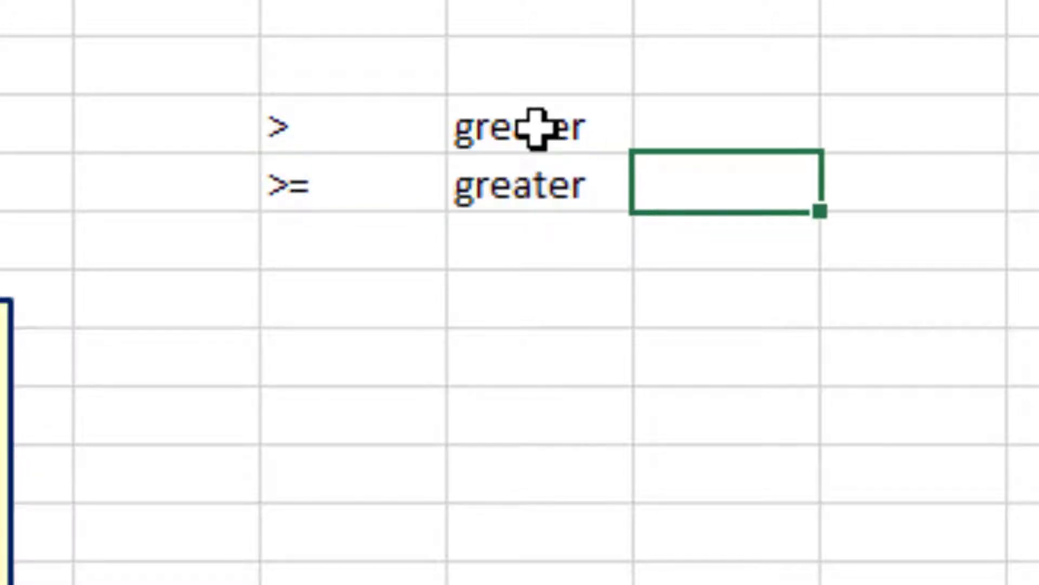
{"action": "left_click_drag", "start_coordinate": [633, 0], "coordinate": [969, 0]}
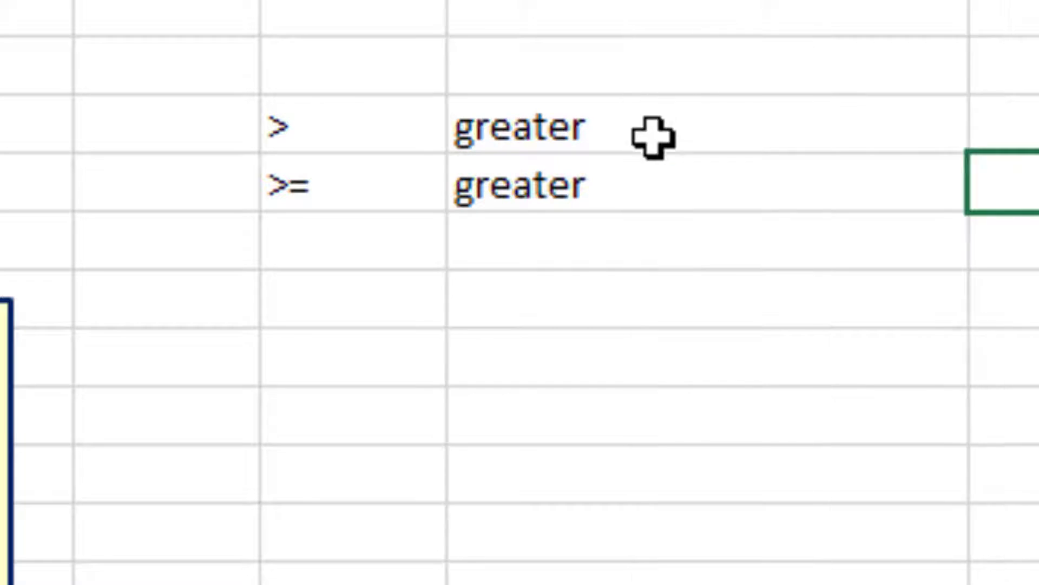
{"action": "double_click", "coordinate": [658, 191]}
{"action": "type", "text": "o"}
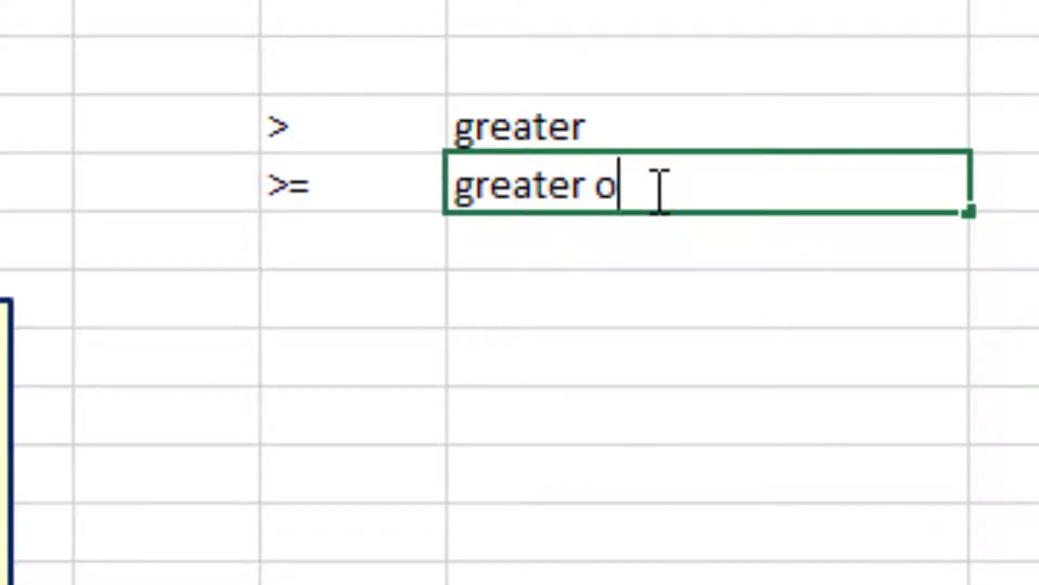
{"action": "type", "text": "r equal"}
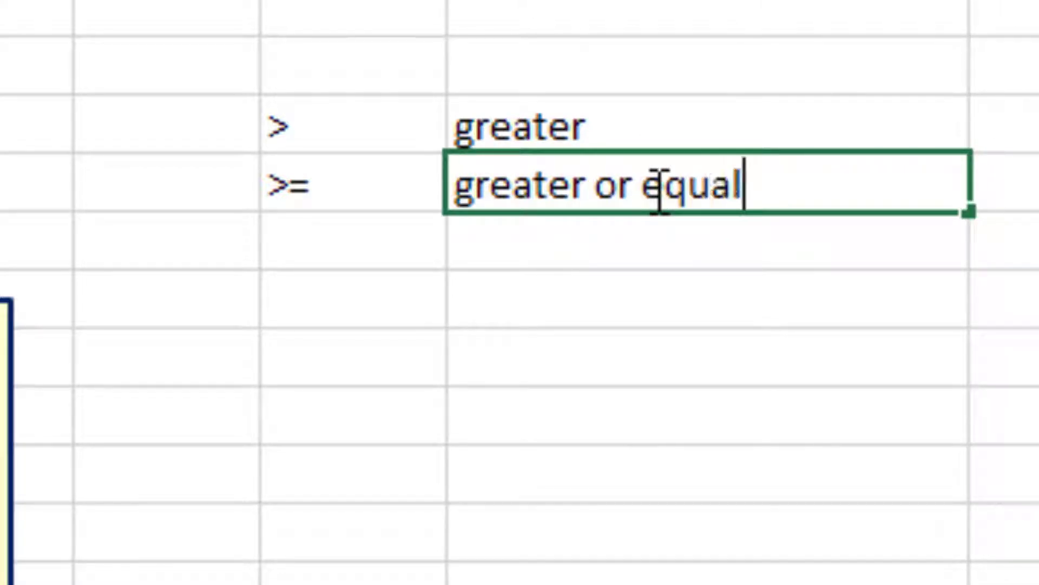
- Add the operator "<" in L7 with the description "less than" in M7
{"action": "left_click", "coordinate": [325, 255]}
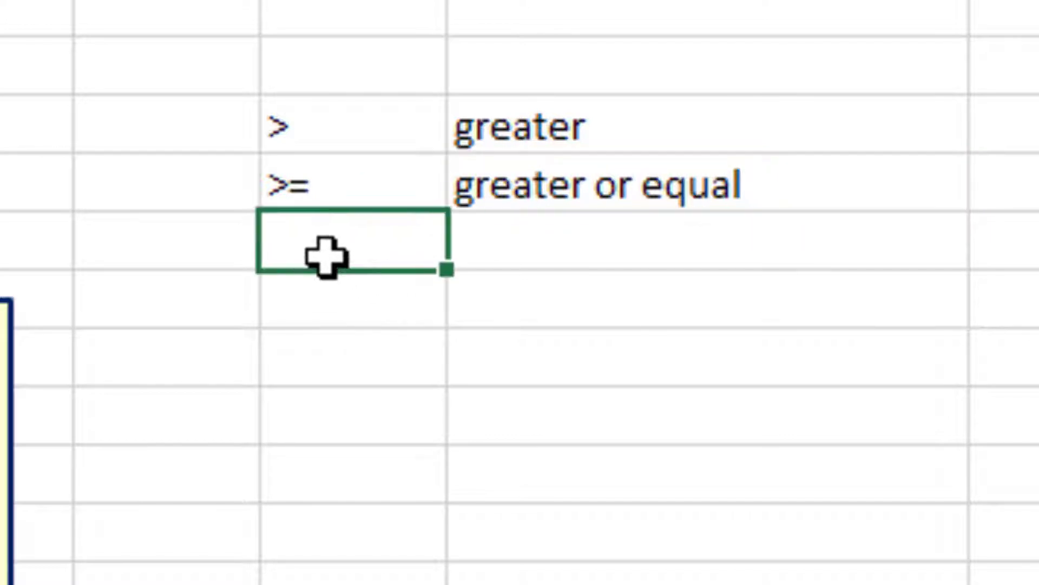
{"action": "type", "text": "<"}
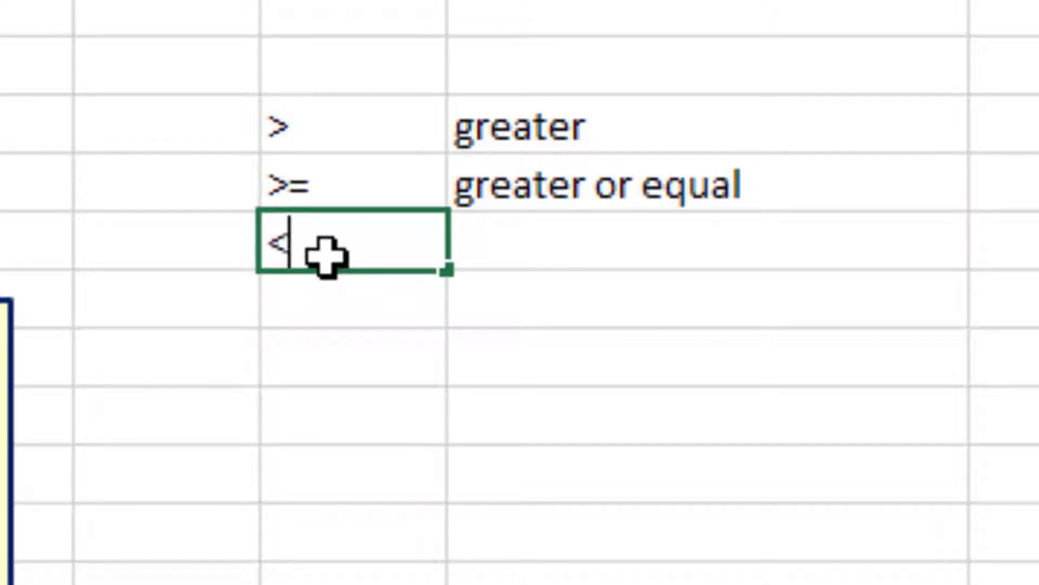
{"action": "left_click", "coordinate": [550, 238]}
{"action": "type", "text": "les"}
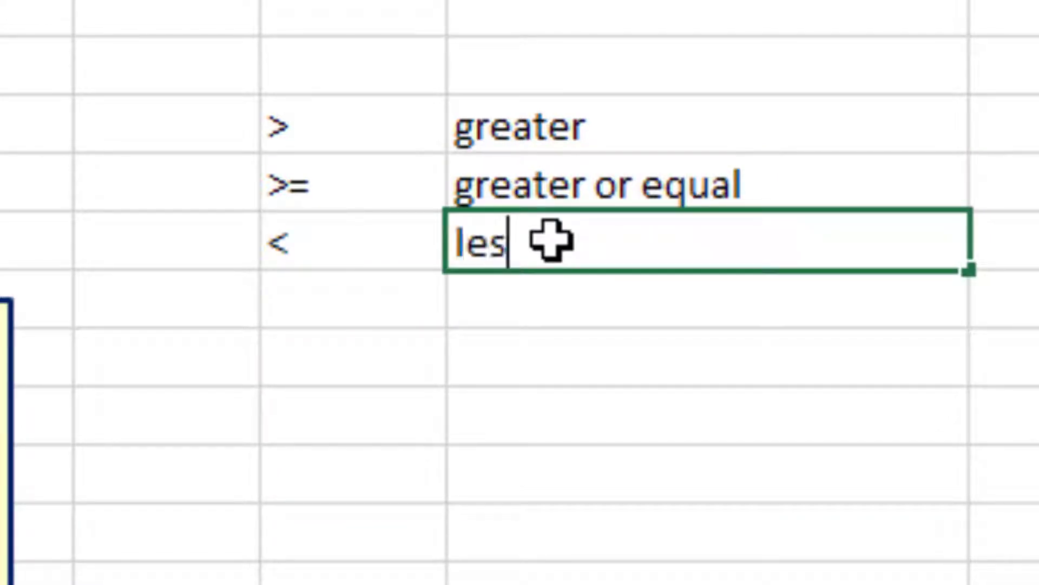
{"action": "type", "text": "s than"}
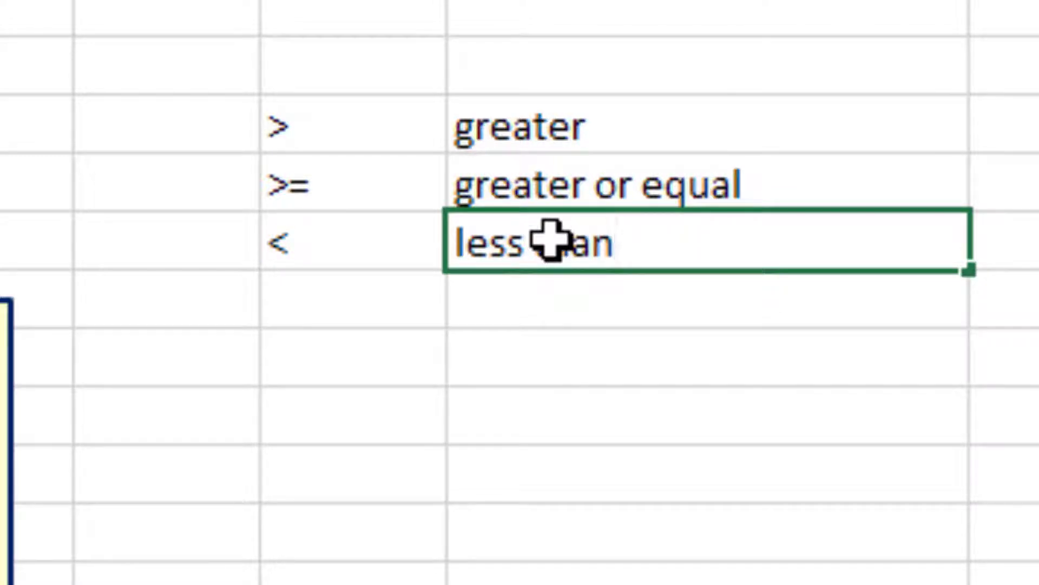
- Add the operator "<=" in L8 with the description "less or equal" in M8
{"action": "left_click", "coordinate": [323, 308]}
{"action": "type", "text": "<="}
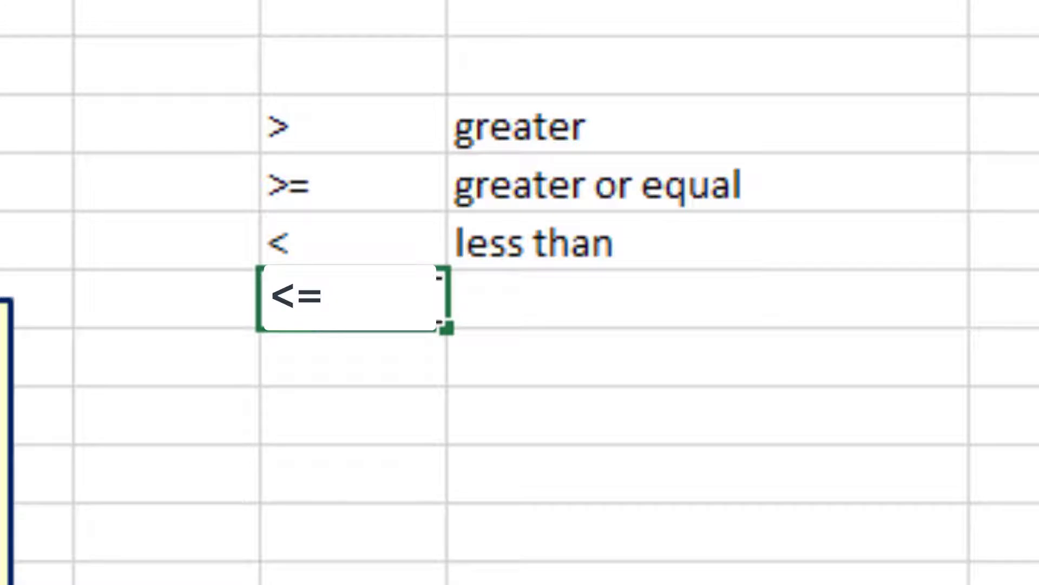
{"action": "left_click", "coordinate": [471, 315]}
{"action": "type", "text": "less"}
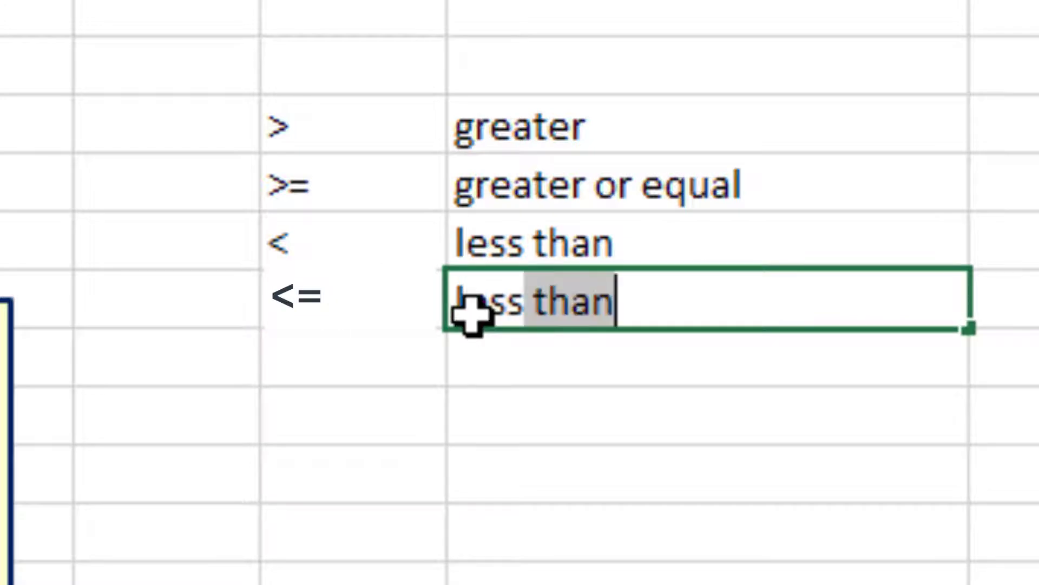
{"action": "type", "text": " or equal"}
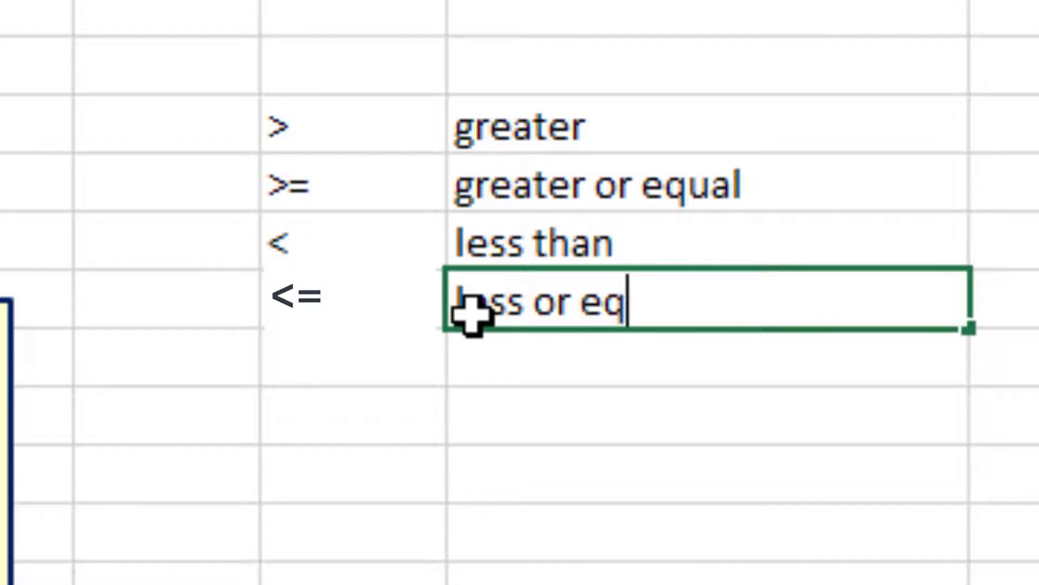
{"action": "key", "text": "BackSpace"}
{"action": "type", "text": "al"}
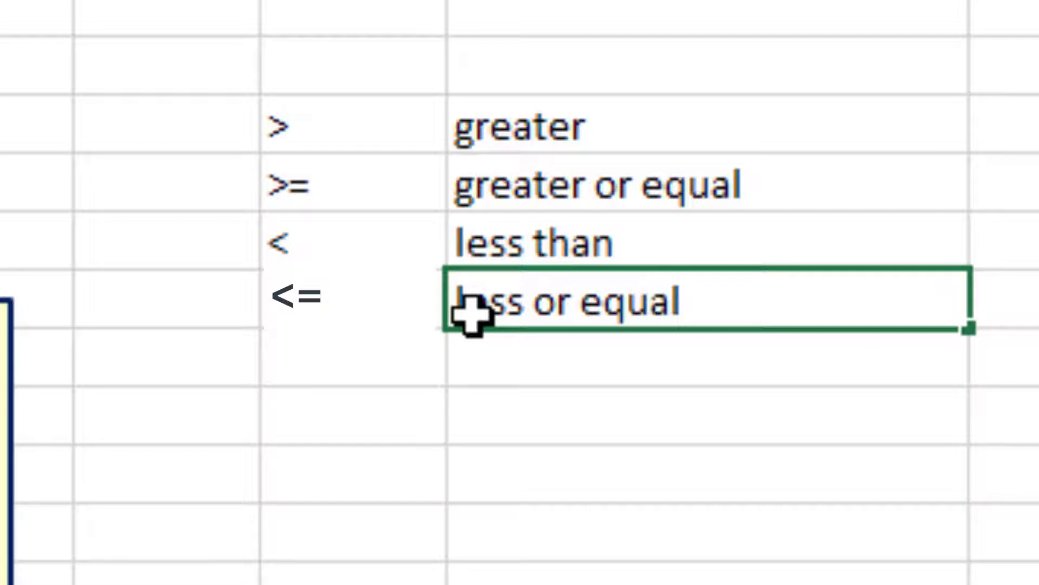
{"action": "left_click", "coordinate": [316, 348]}
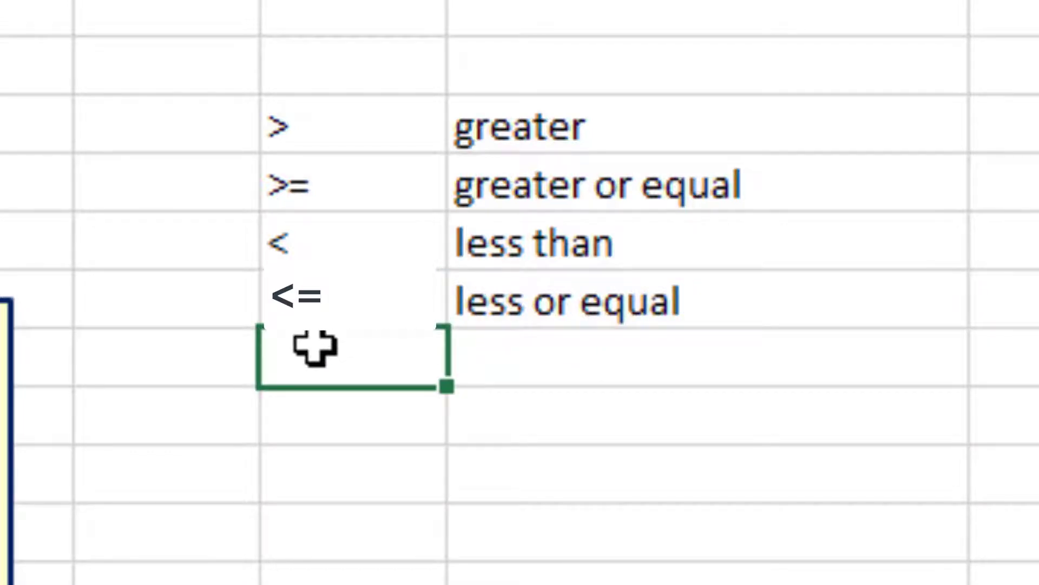
{"action": "type", "text": "="}
{"action": "left_click", "coordinate": [512, 341]}
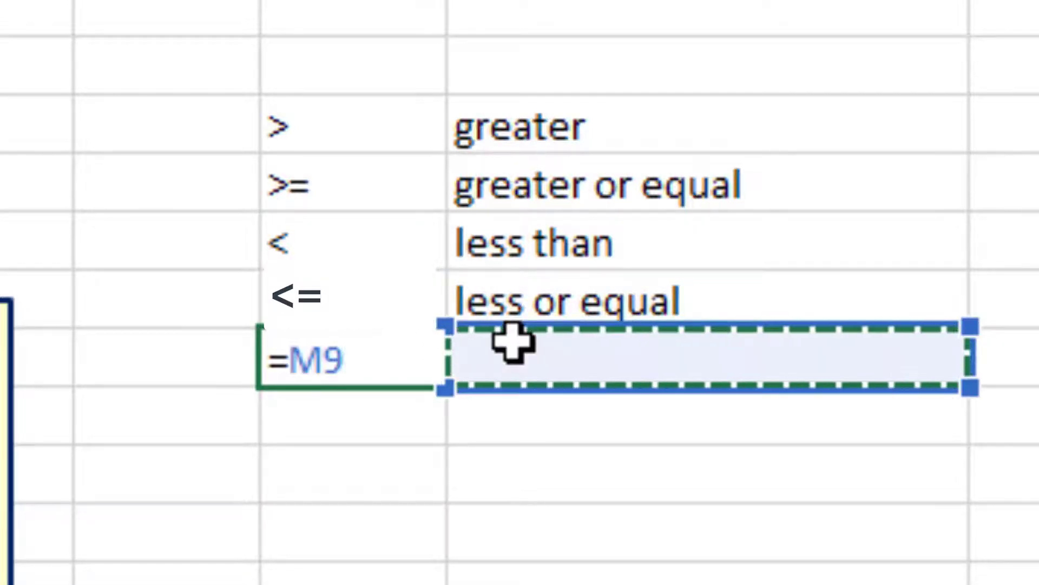
{"action": "key", "text": "BackSpace"}
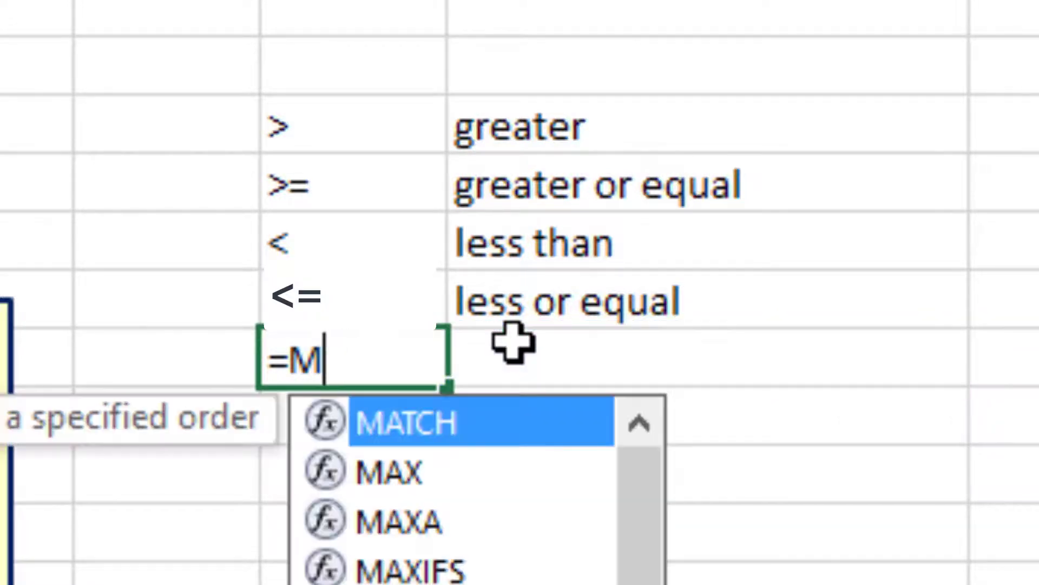
{"action": "key", "text": "BackSpace"}
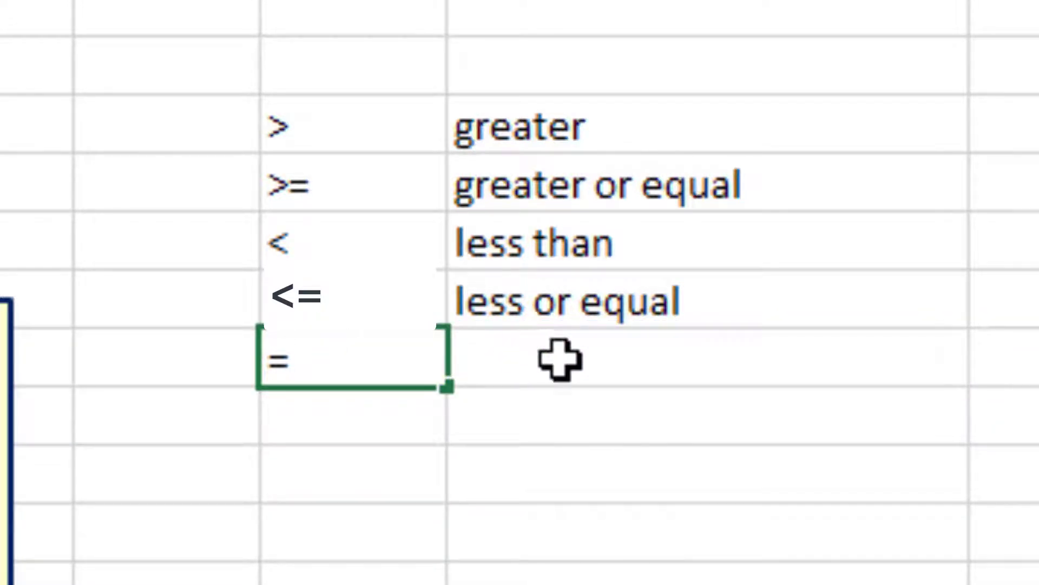
{"action": "left_click", "coordinate": [367, 418]}
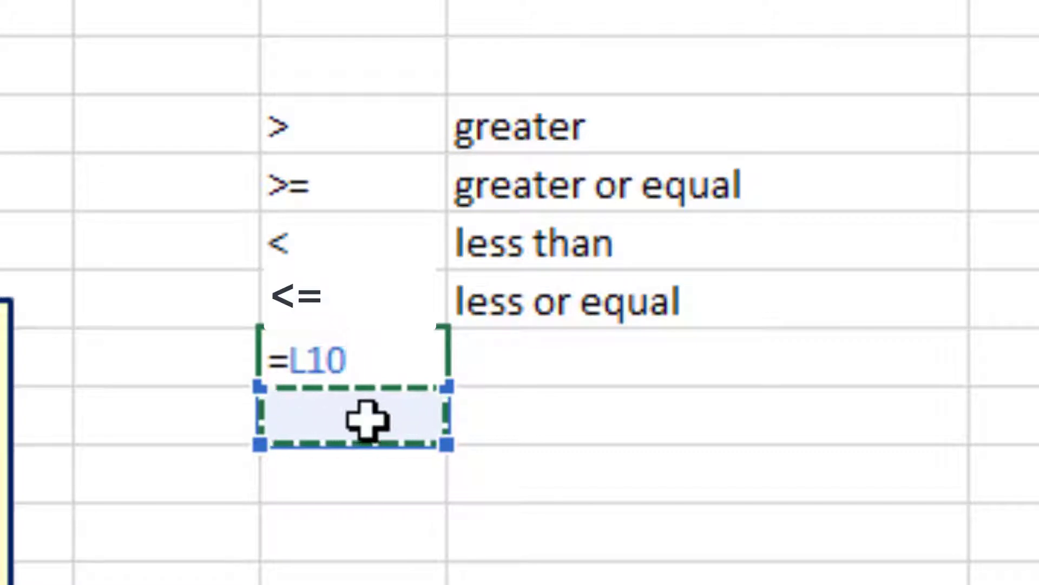
{"action": "key", "text": "Escape"}
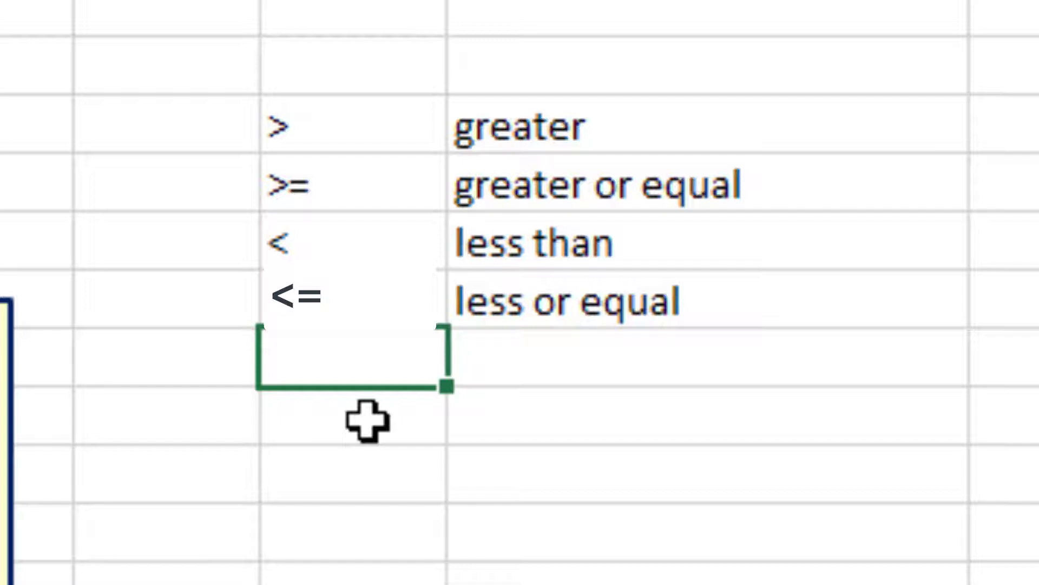
- Add the operator "<>" in L9 with the description "Not equal" in M9
{"action": "type", "text": "<>"}
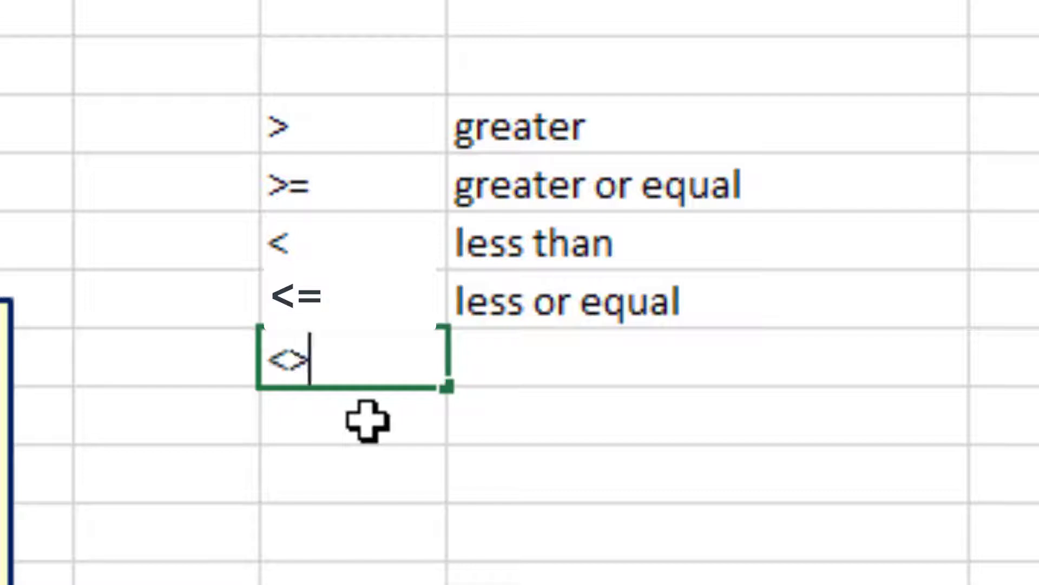
{"action": "left_click", "coordinate": [547, 338]}
{"action": "type", "text": "No"}
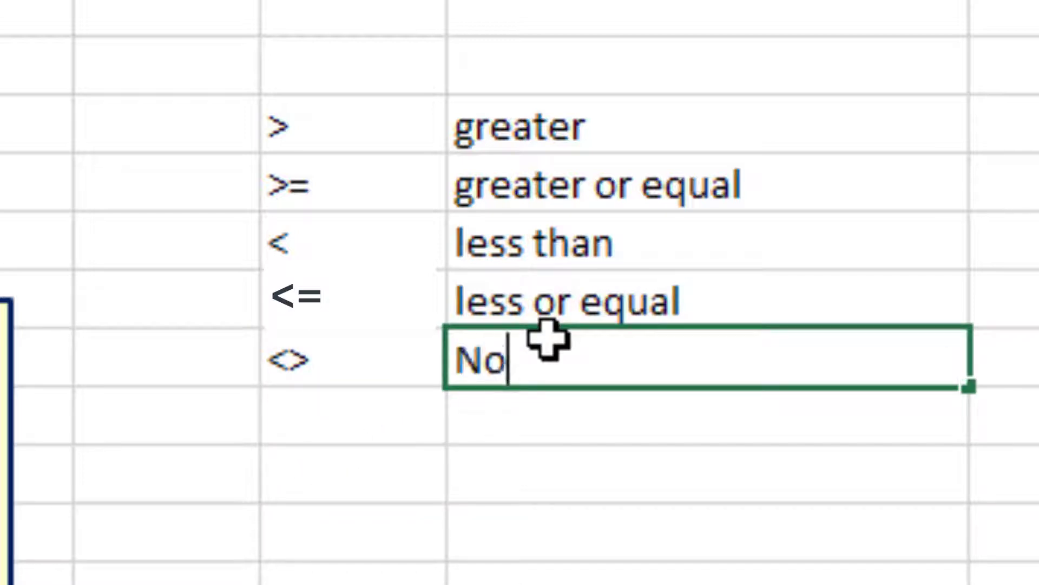
{"action": "type", "text": "t equal"}
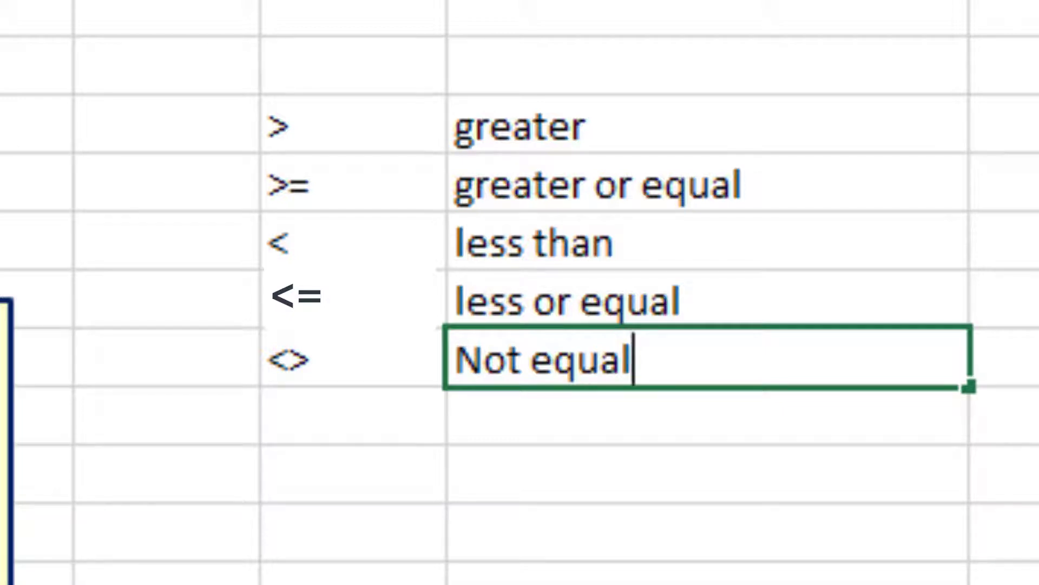
{"action": "key", "text": "Return"}
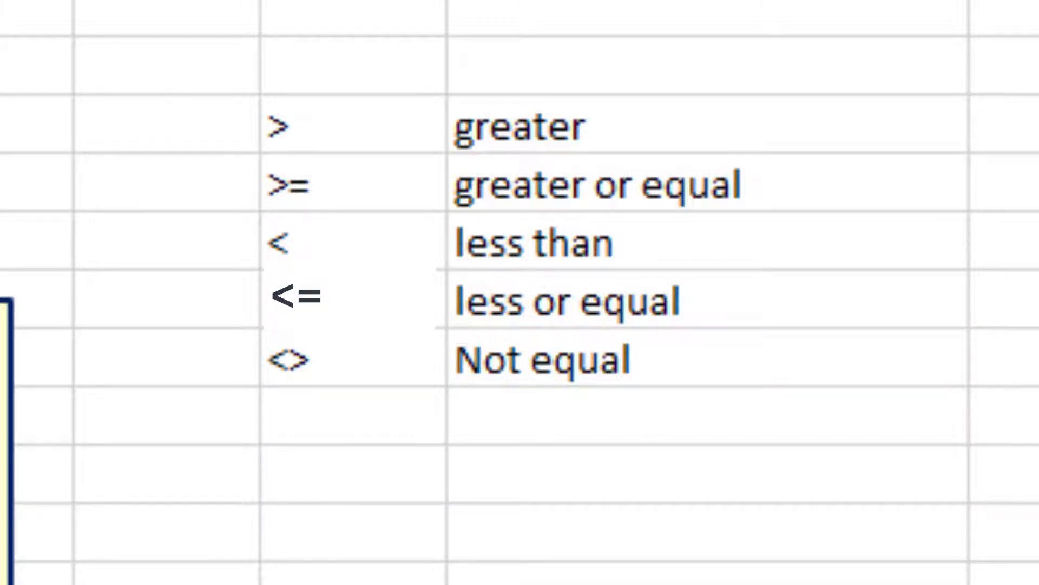
- Insert an IF function in cell C2 and set its logical test to A2>B2
{"action": "key", "text": "shift+F3"}
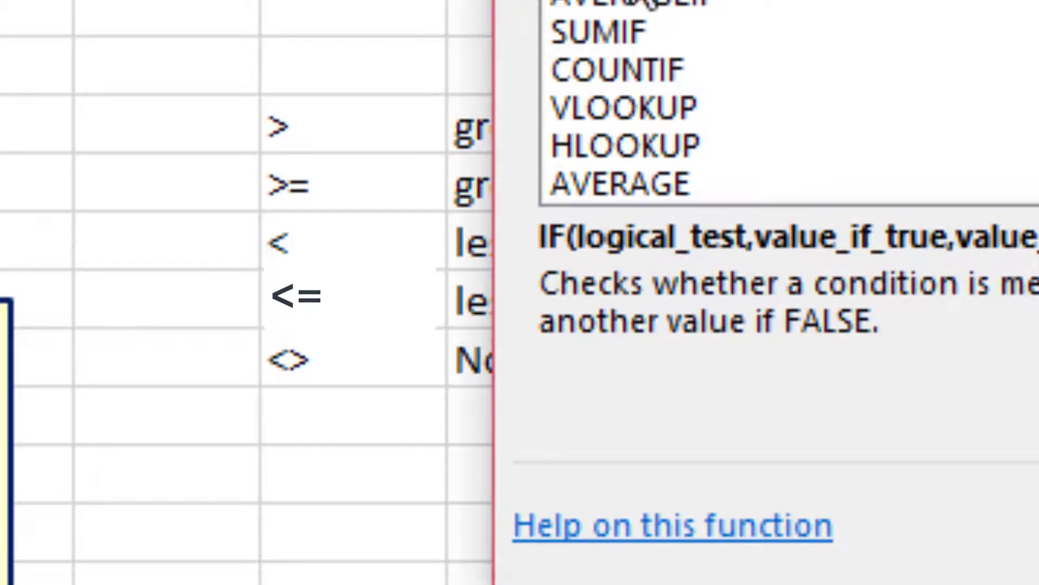
{"action": "key", "text": "Return"}
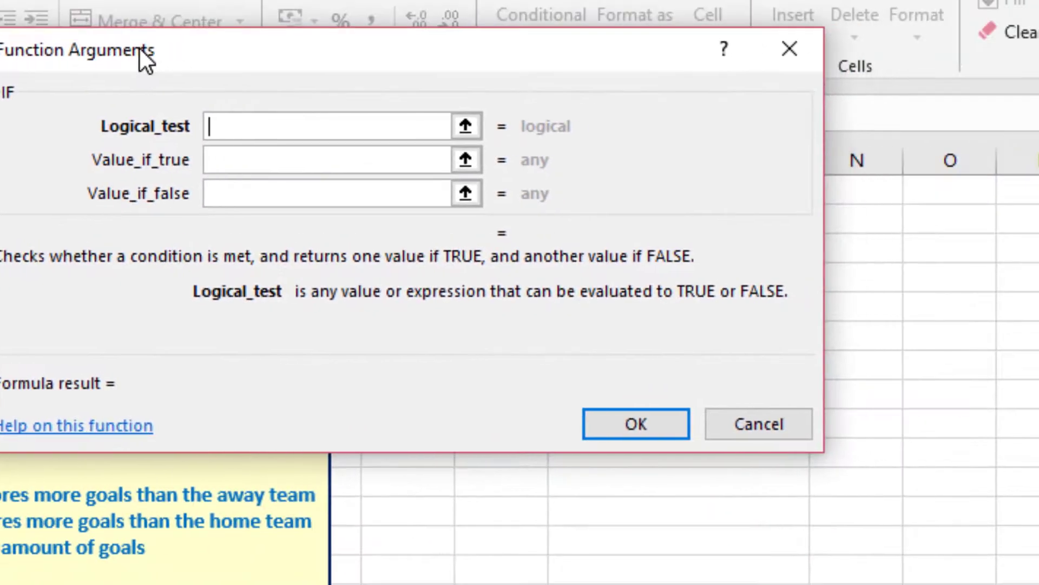
{"action": "left_click_drag", "start_coordinate": [139, 48], "coordinate": [132, 49]}
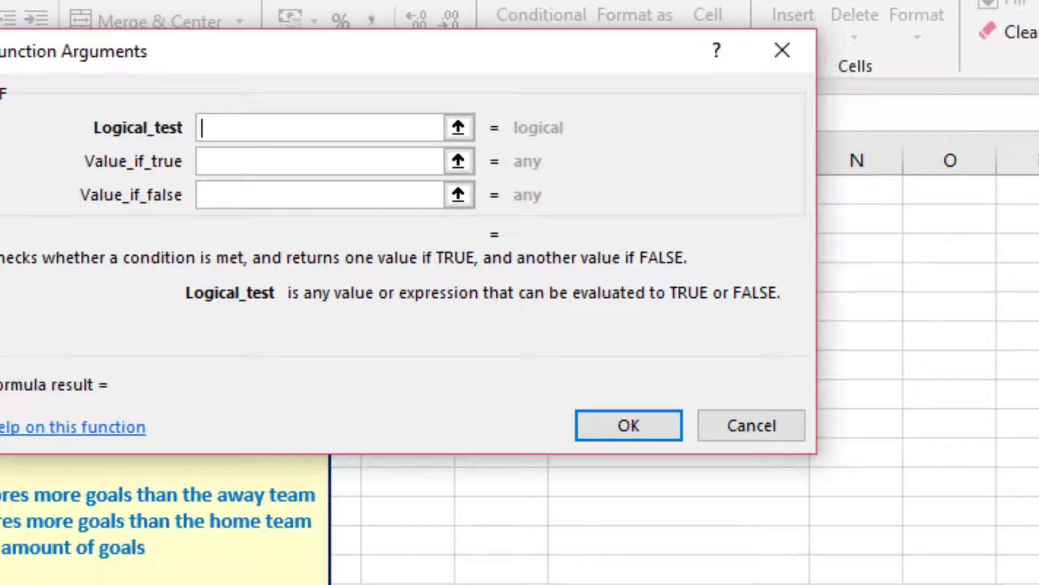
{"action": "type", "text": "A2"}
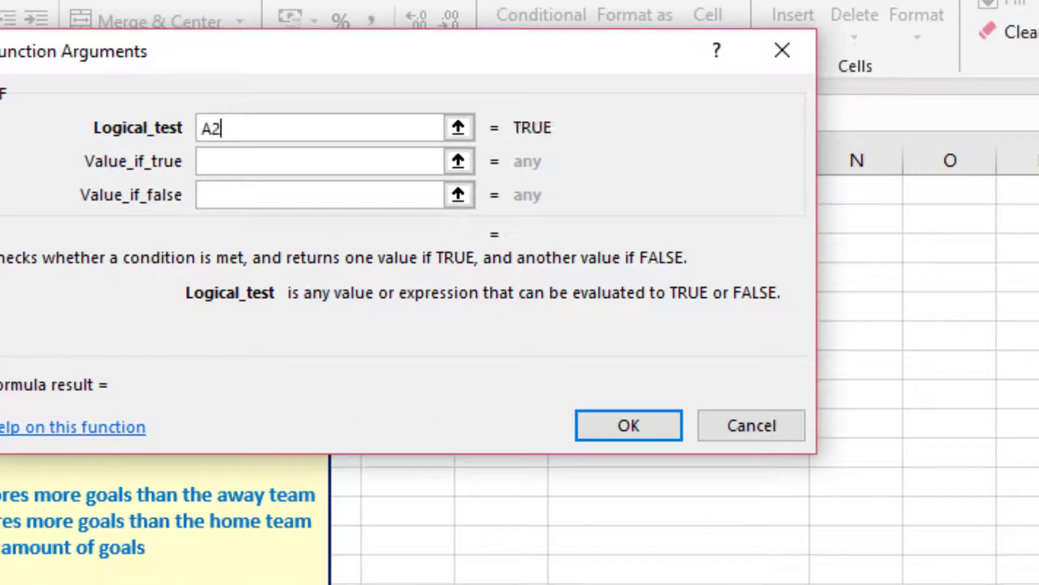
{"action": "type", "text": ">"}
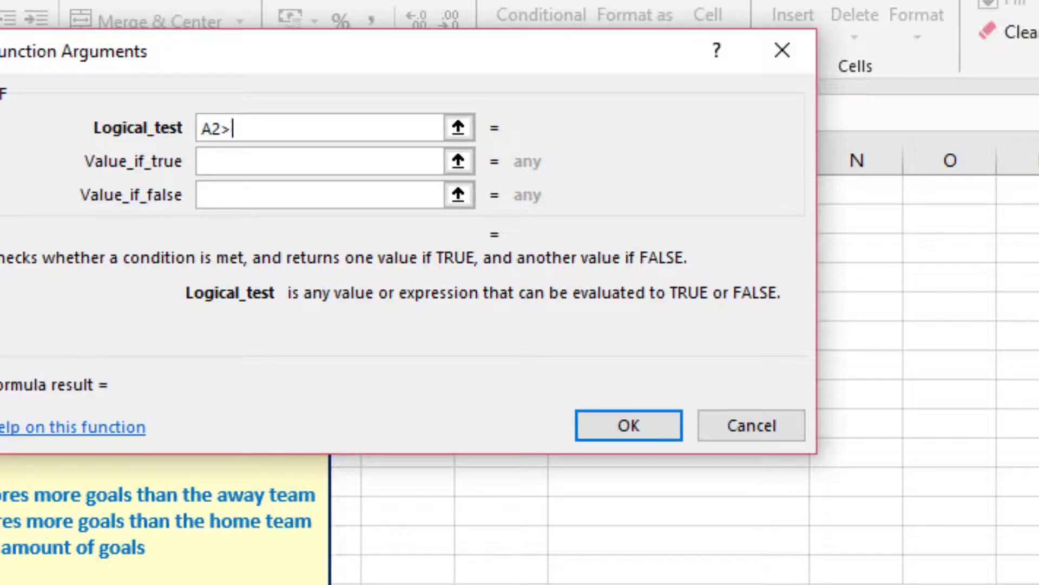
{"action": "type", "text": "B2"}
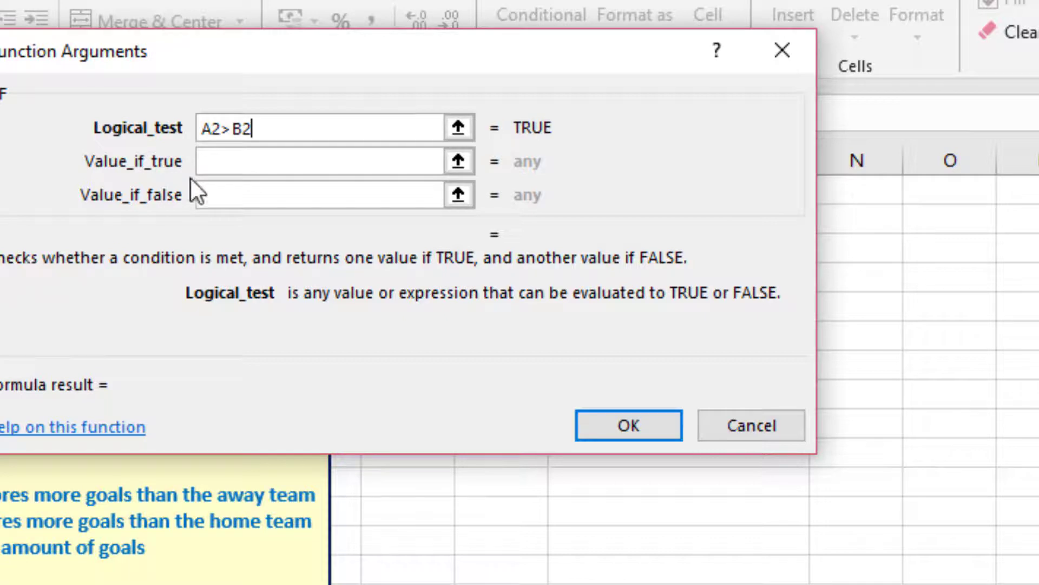
- Set the IF function's value if true to the quoted text "Home win"
{"action": "left_click", "coordinate": [217, 165]}
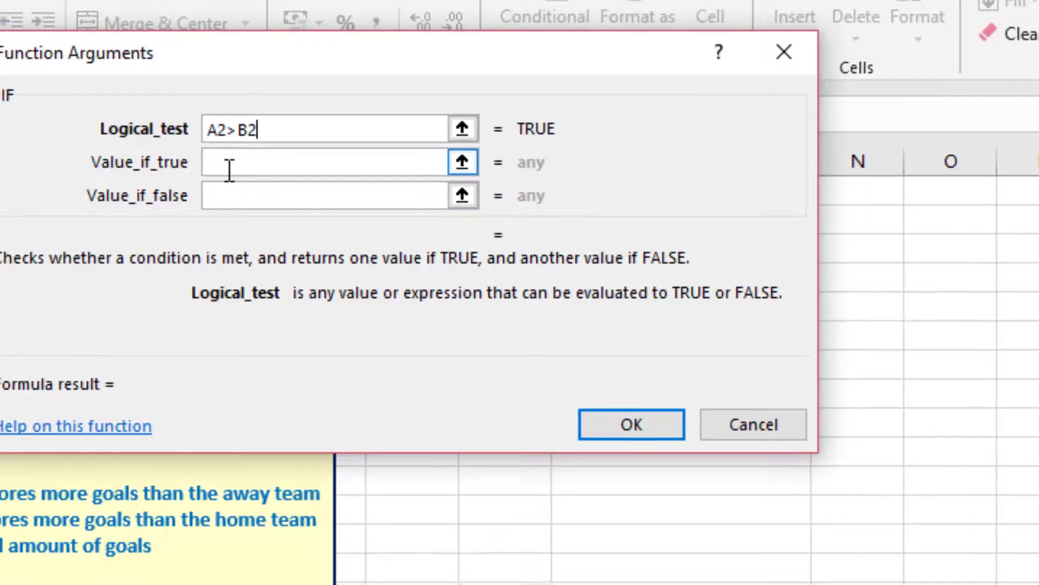
{"action": "left_click", "coordinate": [224, 165]}
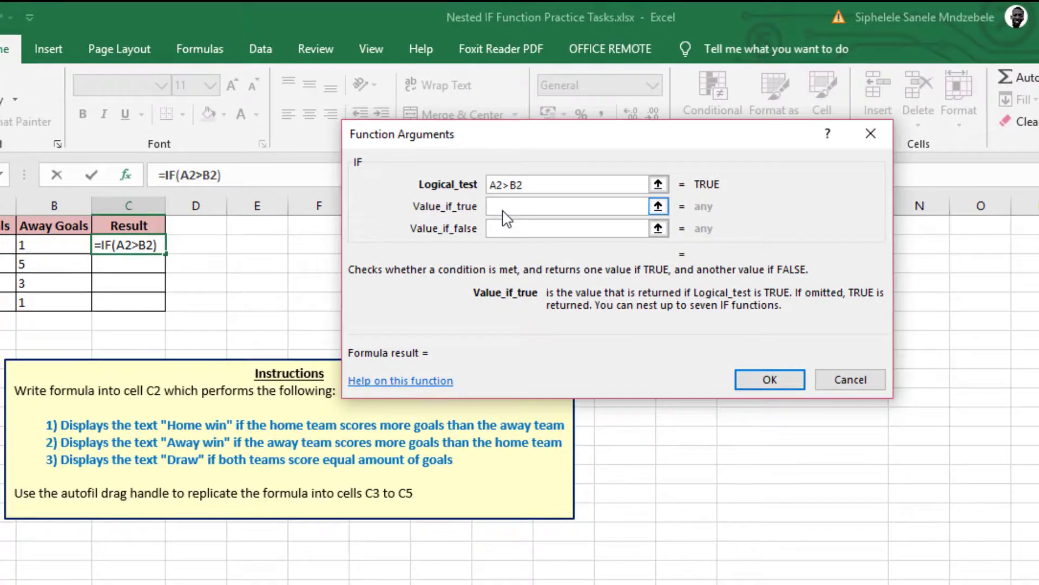
{"action": "type", "text": "Home"}
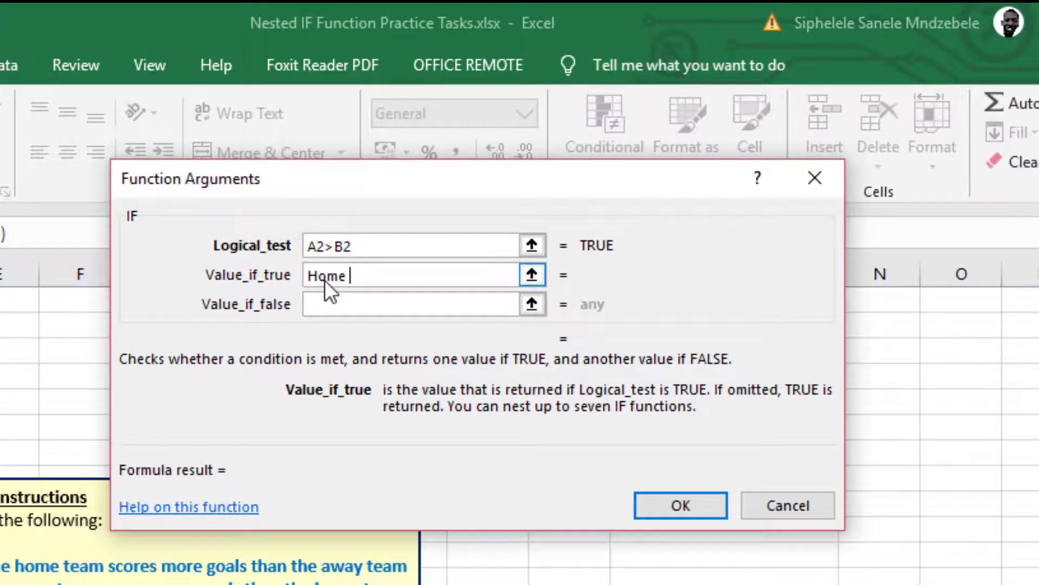
{"action": "type", "text": "win"}
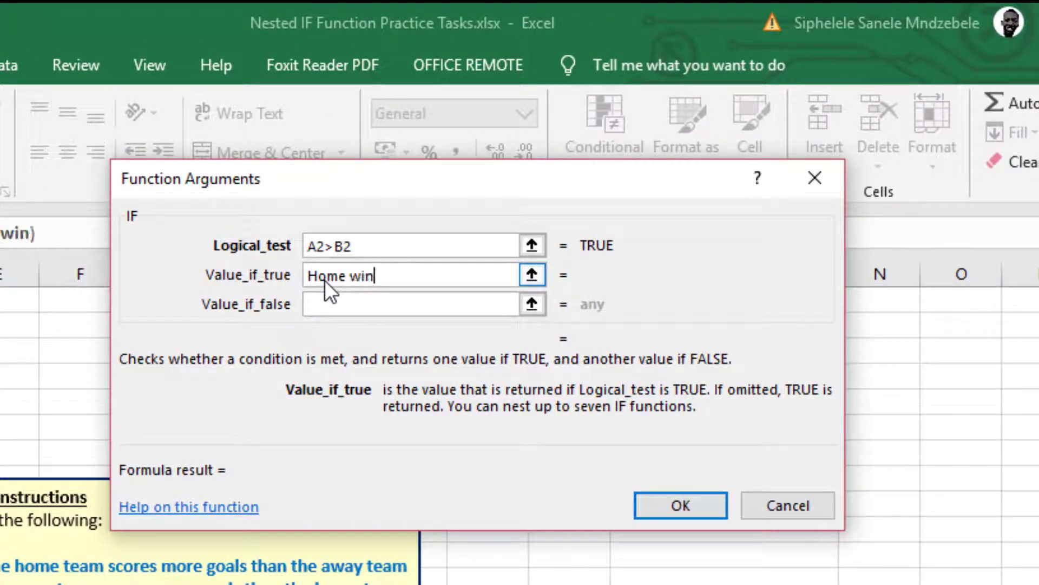
{"action": "type", "text": "\""}
{"action": "key", "text": "Left"}
{"action": "key", "text": "Left"}
{"action": "key", "text": "Left"}
{"action": "key", "text": "Left"}
{"action": "type", "text": "\""}
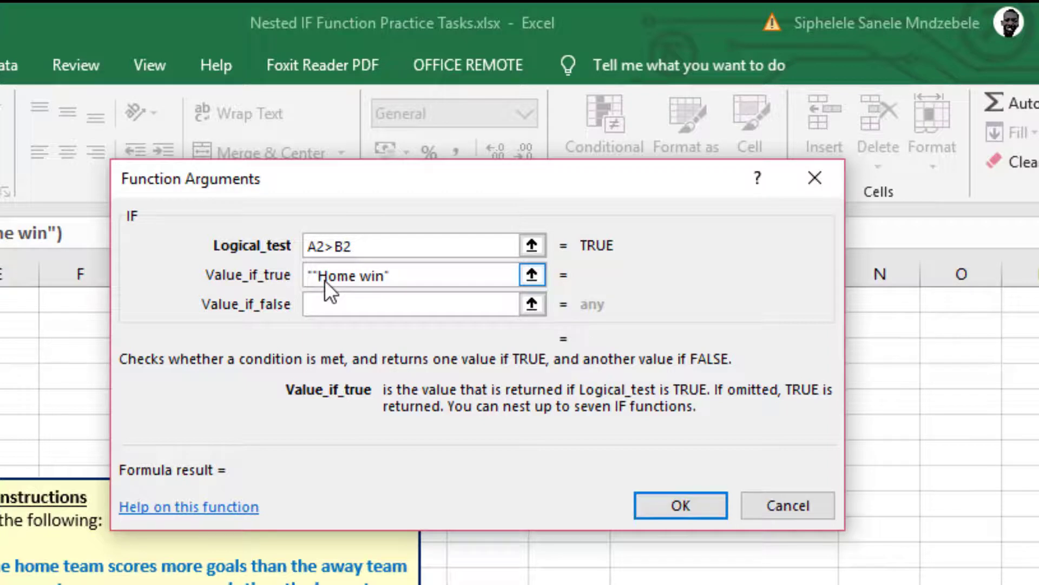
- Nest an empty IF() as the outer function's value if false and bring up the inner IF's arguments
{"action": "left_click", "coordinate": [333, 298]}
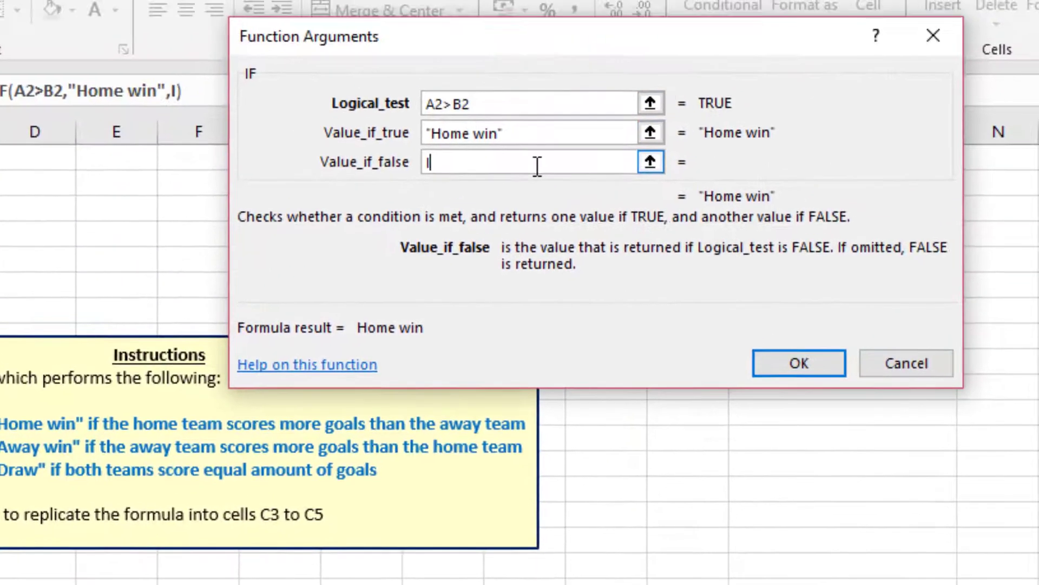
{"action": "type", "text": "F()"}
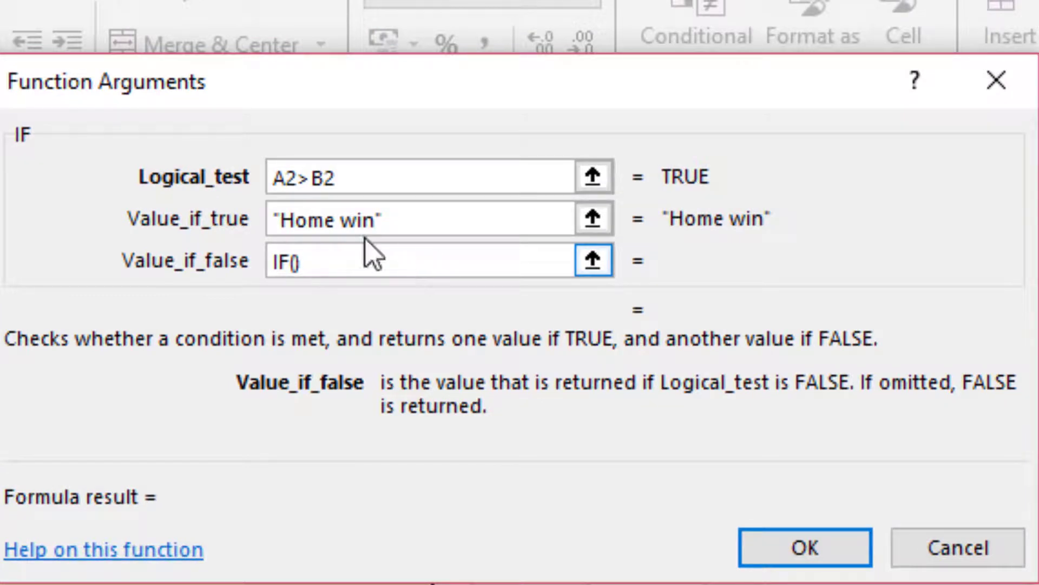
{"action": "left_click_drag", "start_coordinate": [302, 77], "coordinate": [362, 72]}
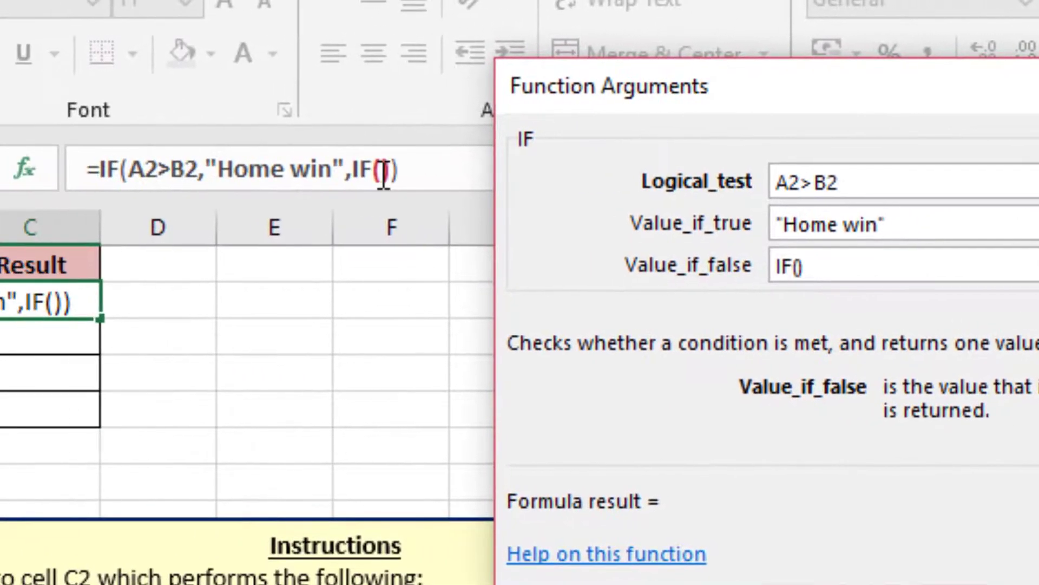
{"action": "left_click", "coordinate": [384, 175]}
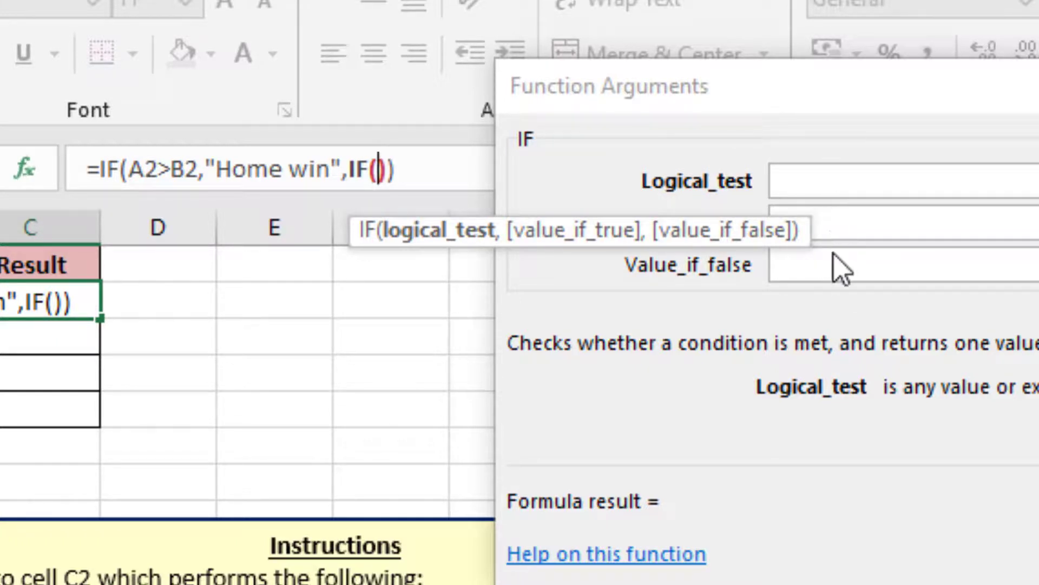
{"action": "left_click", "coordinate": [868, 188]}
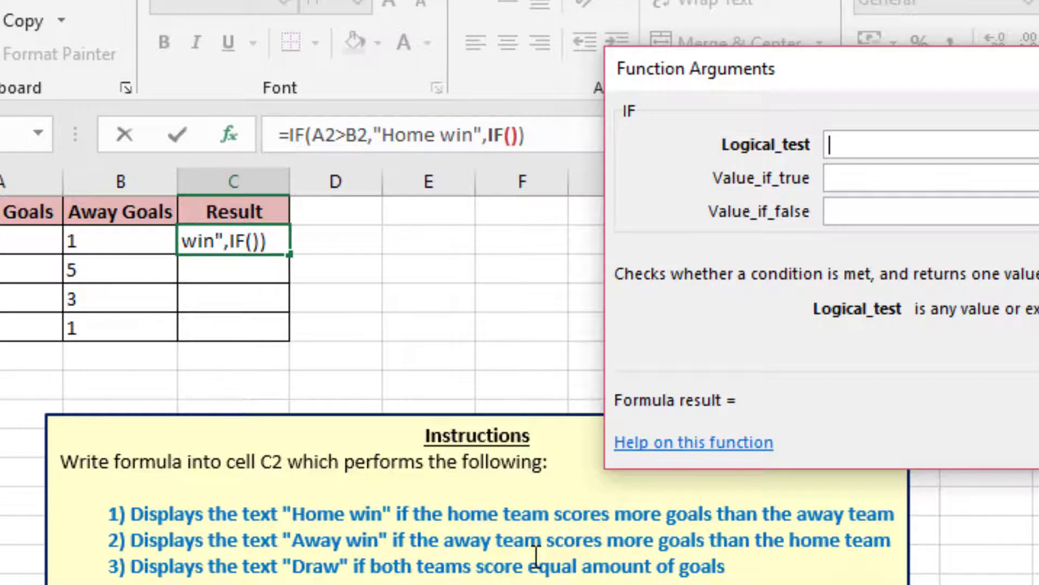
{"action": "left_click", "coordinate": [128, 237]}
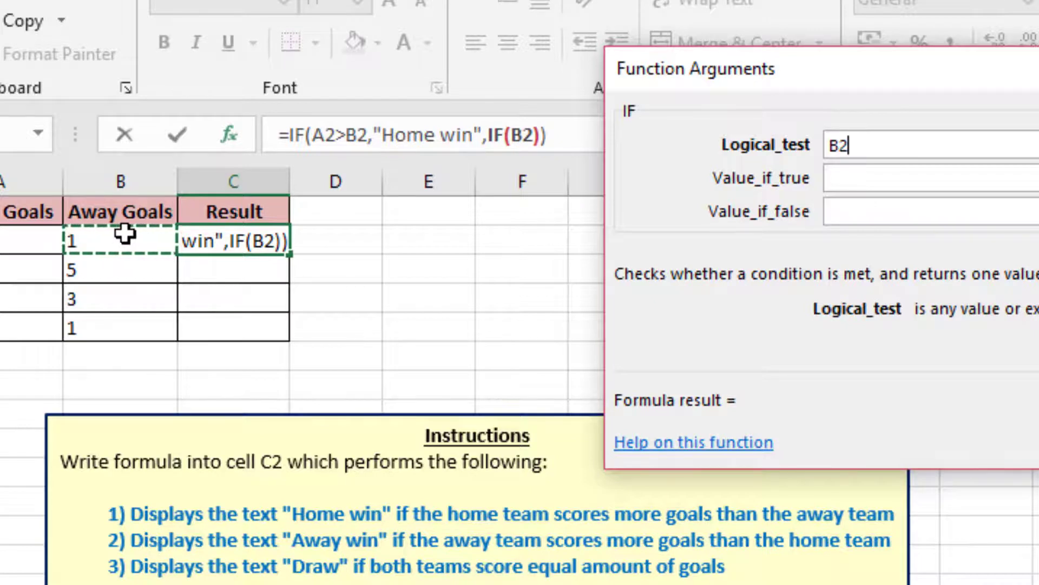
{"action": "key", "text": "BackSpace"}
{"action": "key", "text": "BackSpace"}
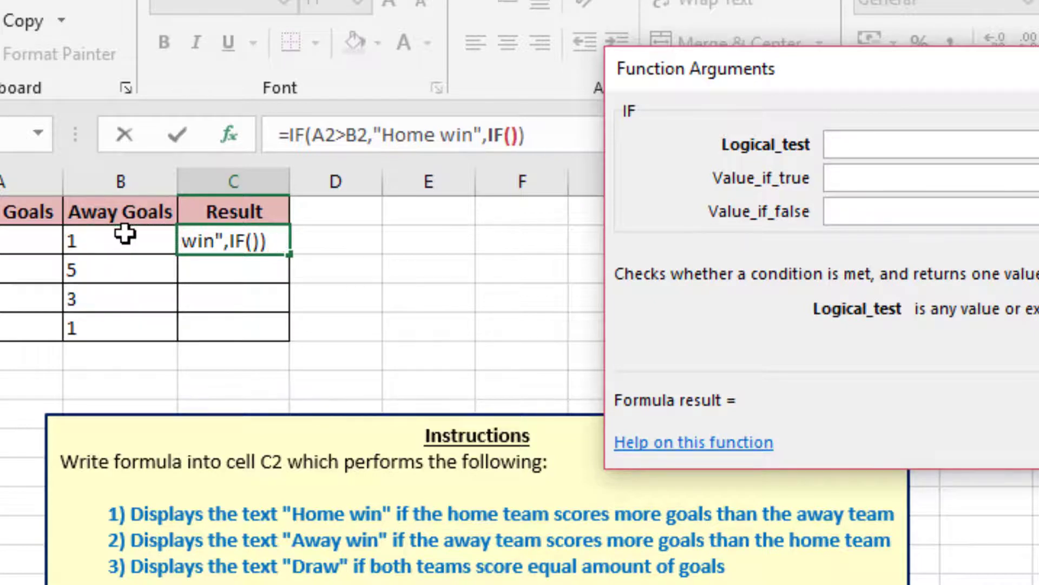
{"action": "left_click", "coordinate": [10, 240]}
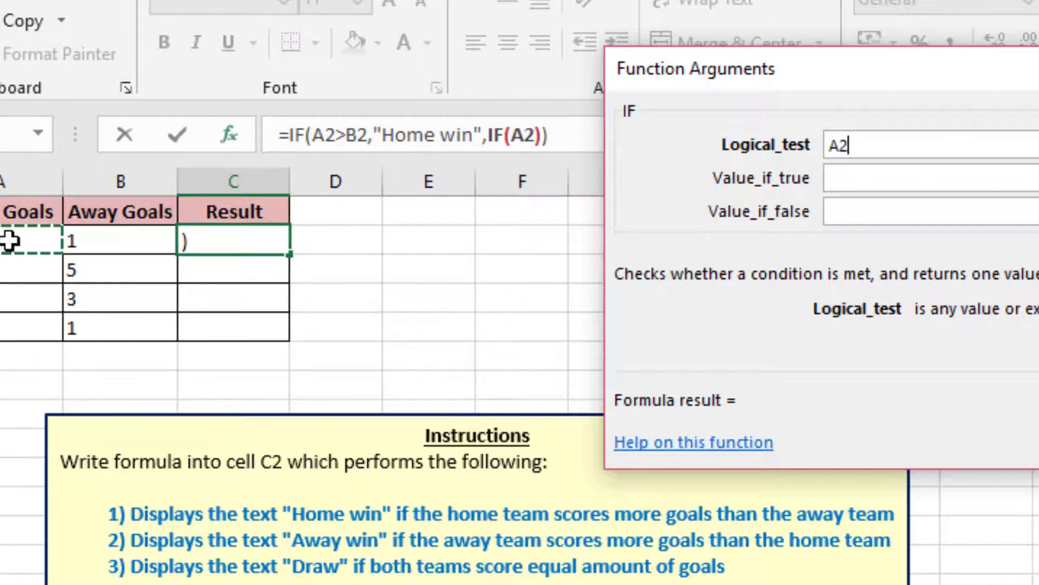
{"action": "type", "text": "<"}
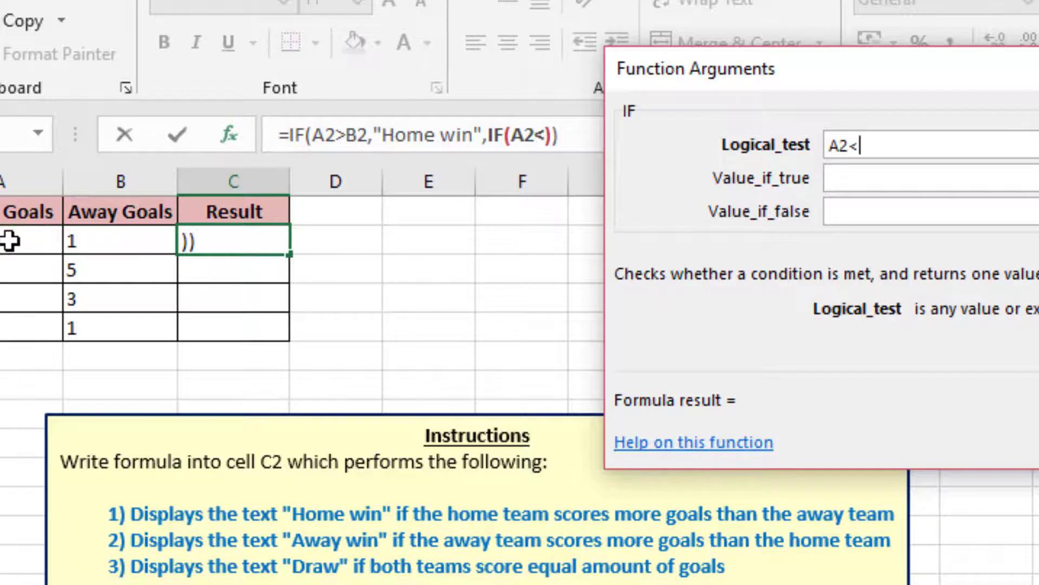
{"action": "left_click", "coordinate": [104, 241]}
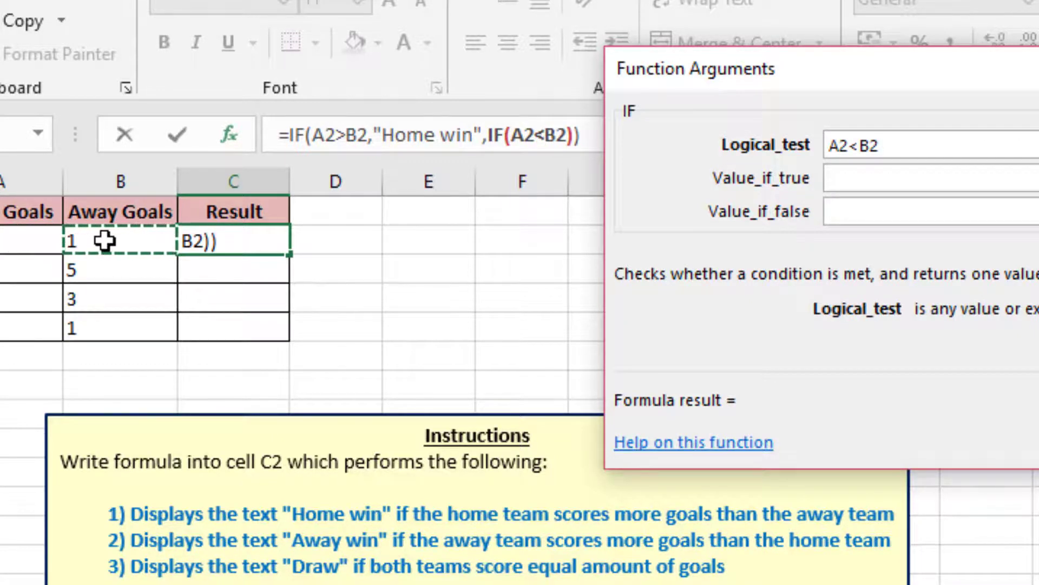
{"action": "key", "text": "BackSpace"}
{"action": "key", "text": "BackSpace"}
{"action": "key", "text": "BackSpace"}
{"action": "key", "text": "BackSpace"}
{"action": "key", "text": "BackSpace"}
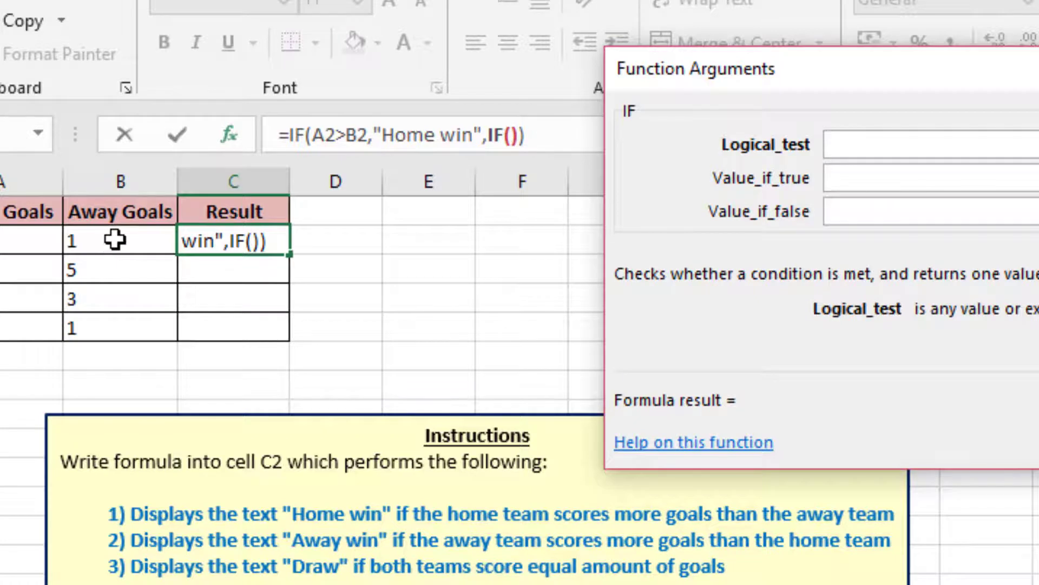
- Set the nested IF's logical test to B2>A2, using the away and home goals cells of the first match
{"action": "left_click", "coordinate": [118, 240]}
{"action": "type", "text": ">"}
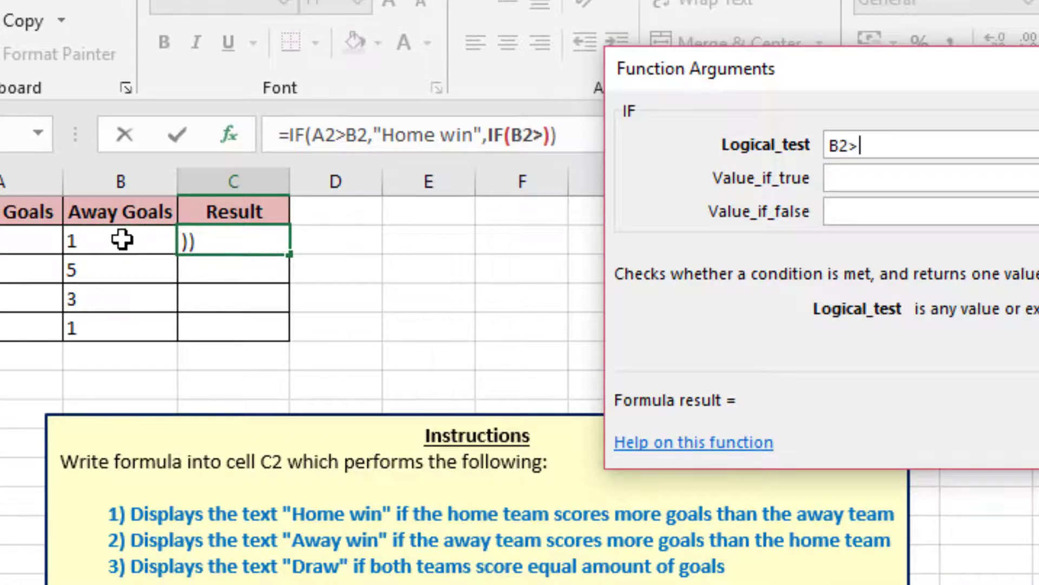
{"action": "left_click", "coordinate": [7, 242]}
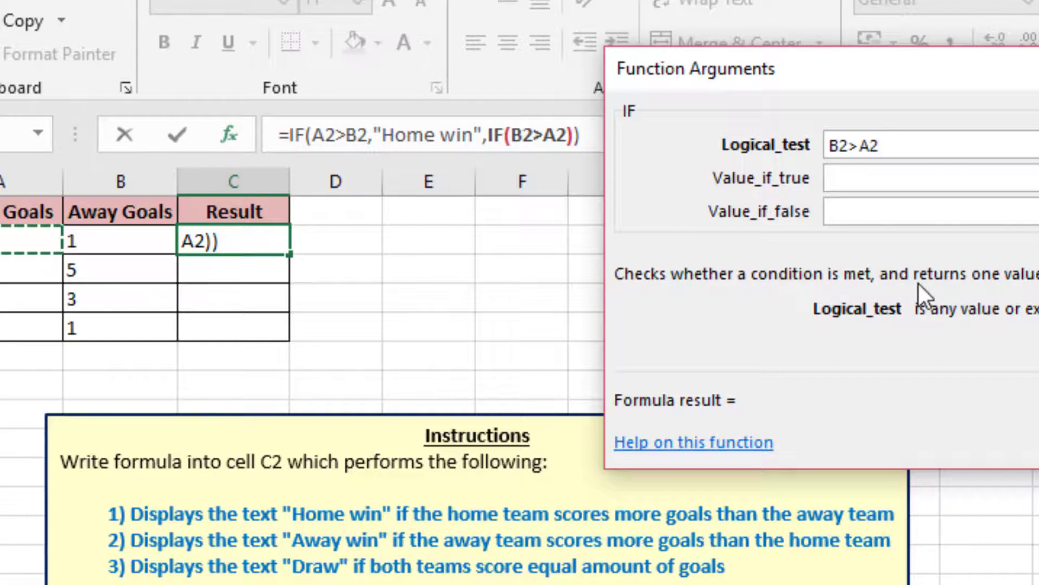
{"action": "left_click", "coordinate": [849, 180]}
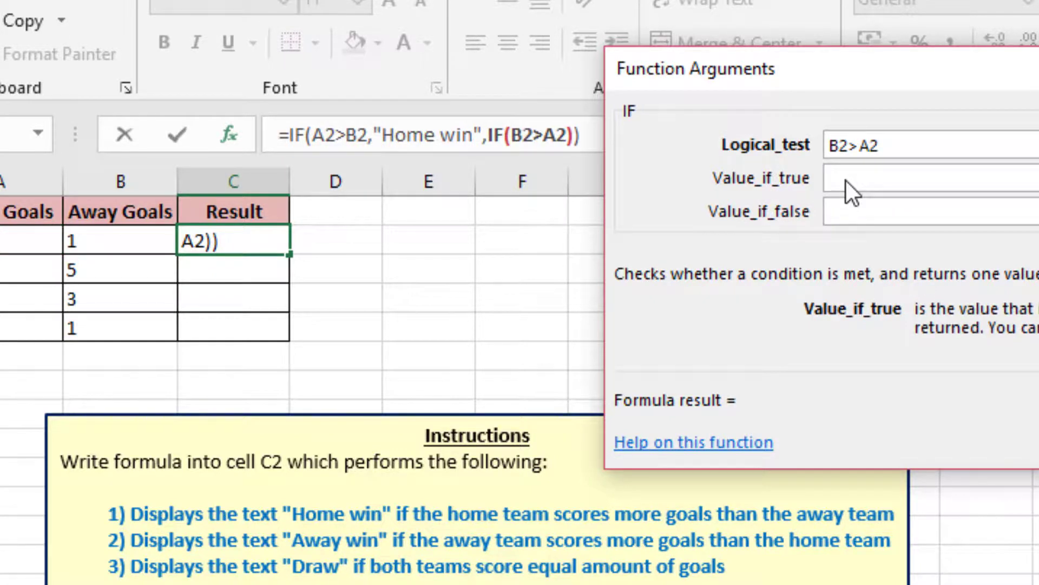
- Set the nested IF's value if true to the text "Away Goals"
{"action": "type", "text": "Away"}
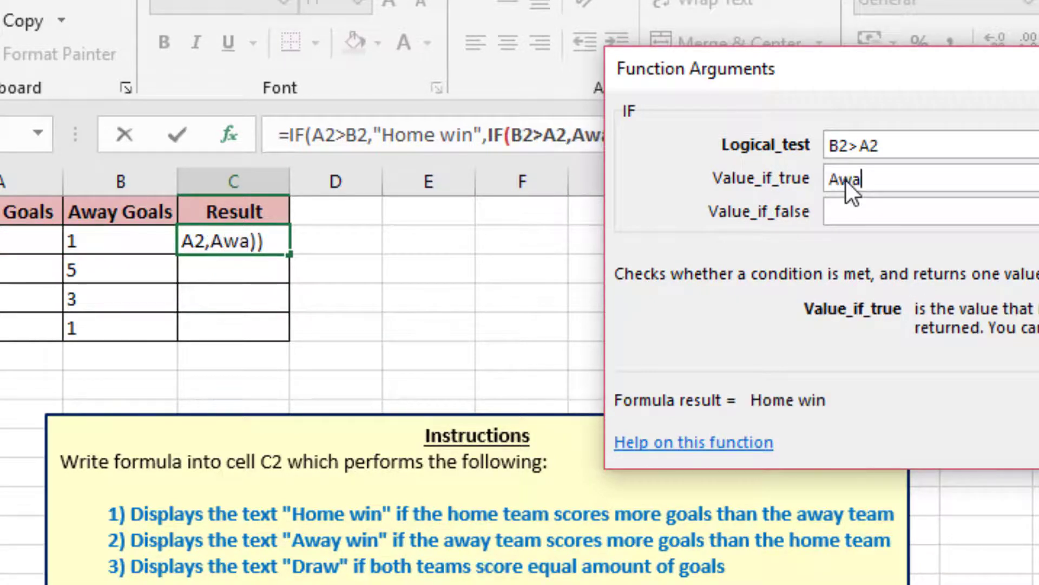
{"action": "type", "text": " Goals"}
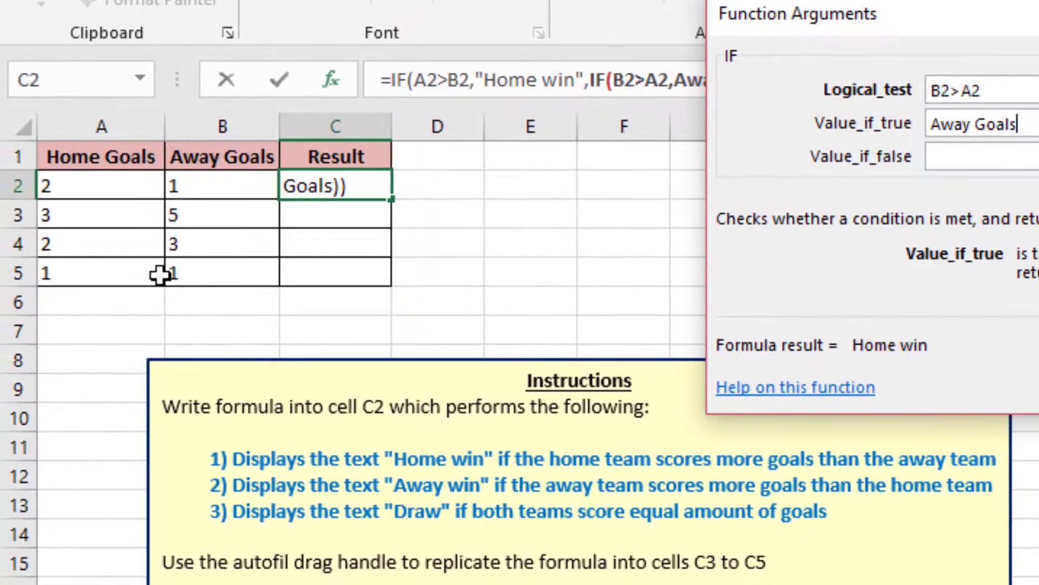
{"action": "left_click", "coordinate": [971, 157]}
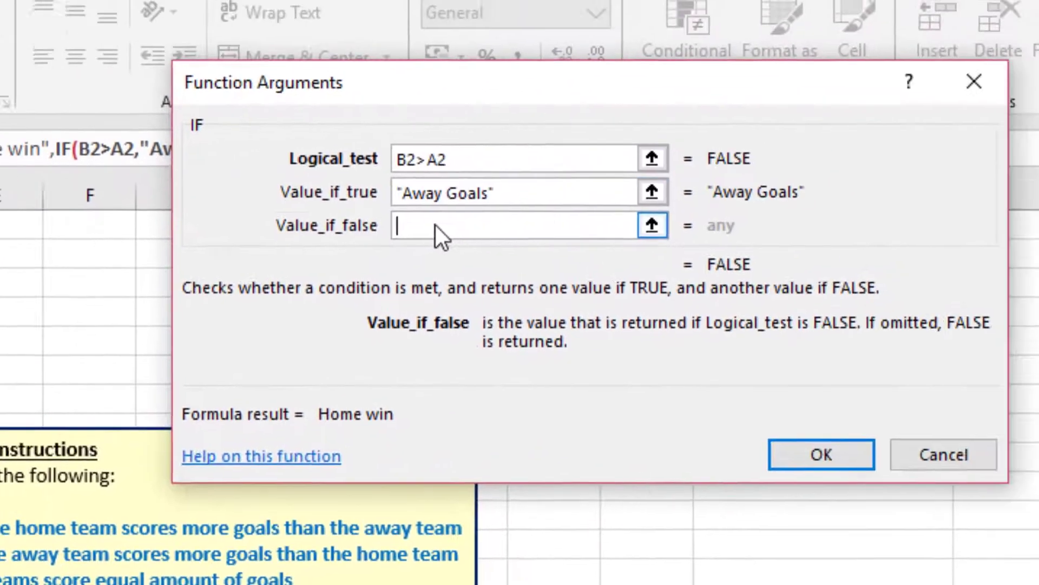
- Set the nested IF's value if false to "Draw", confirm the formula, and fill it down from C2 to C5
{"action": "type", "text": "Dr"}
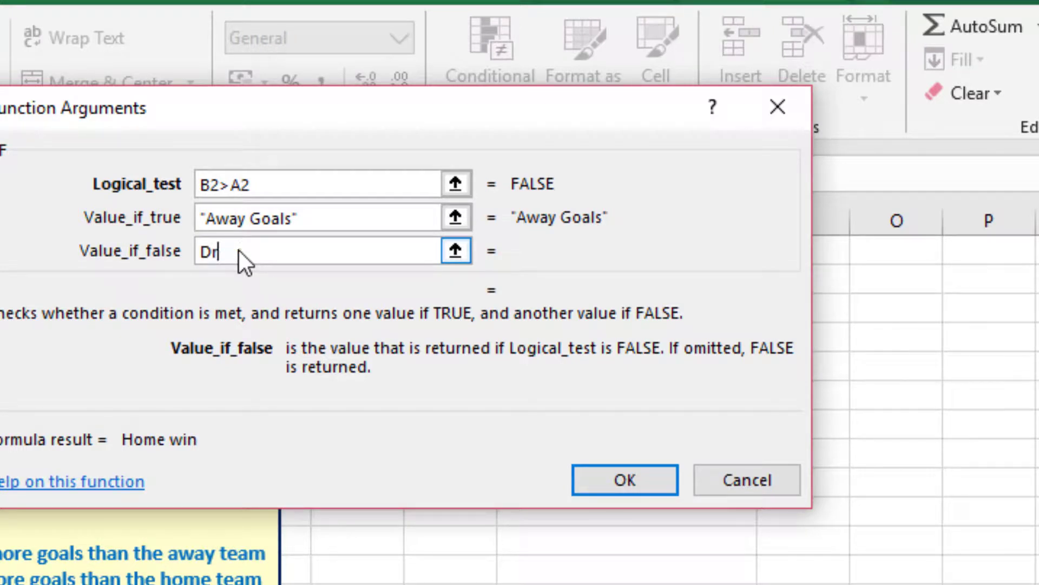
{"action": "key", "text": "BackSpace"}
{"action": "key", "text": "BackSpace"}
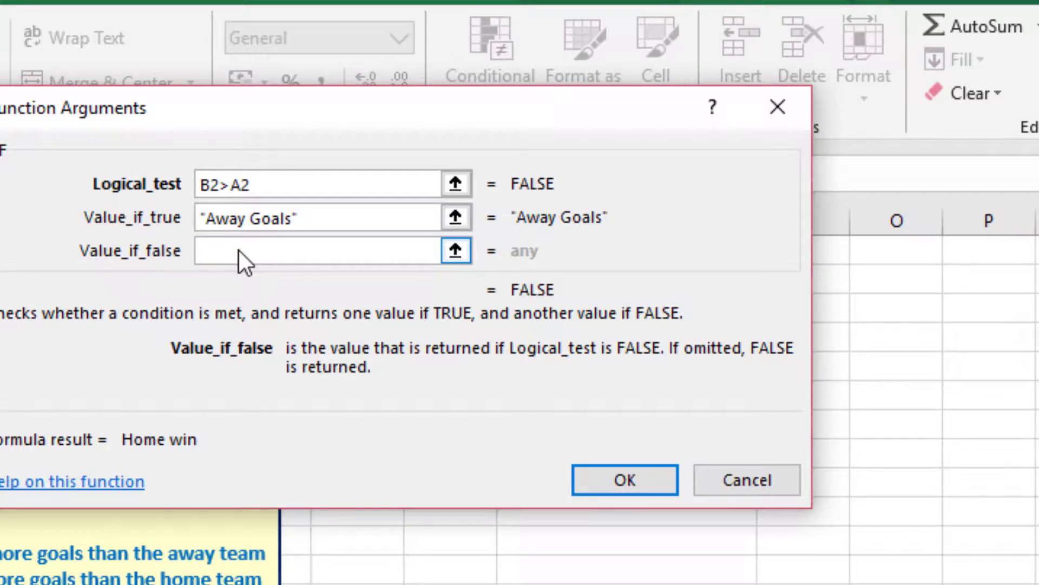
{"action": "type", "text": "Dra"}
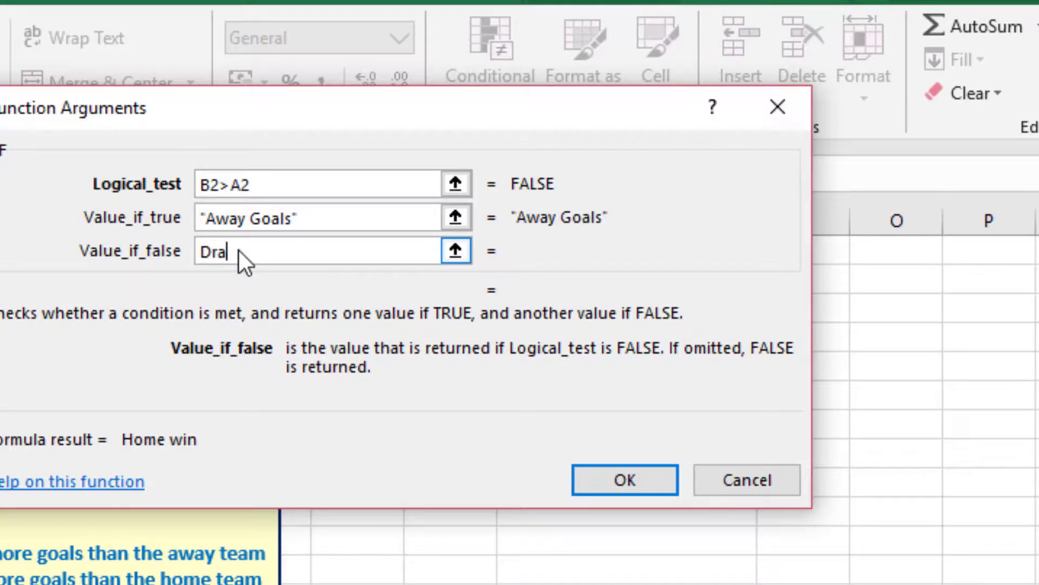
{"action": "type", "text": "w"}
{"action": "key", "text": "Return"}
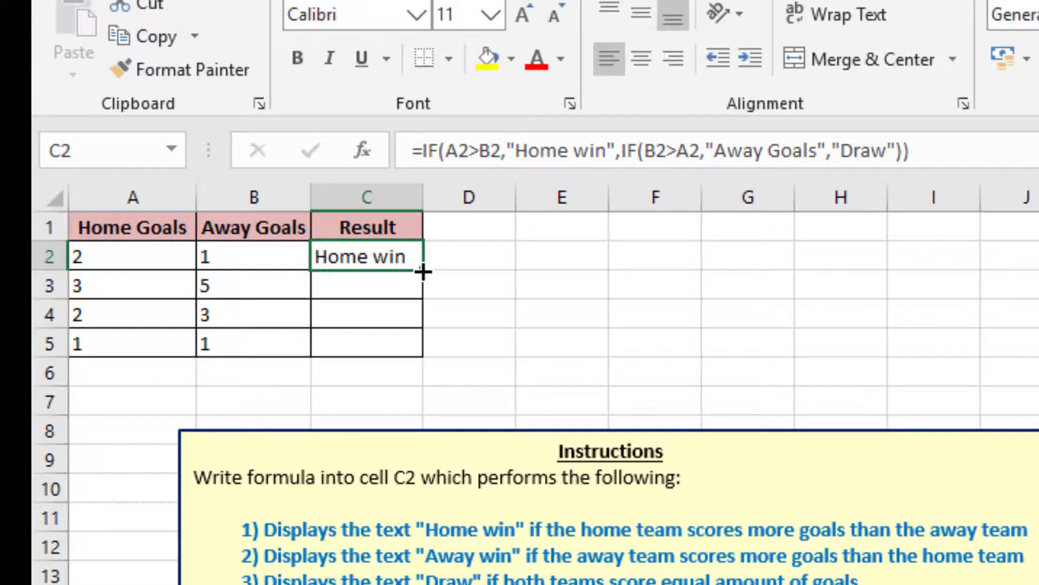
{"action": "left_click_drag", "start_coordinate": [423, 272], "coordinate": [423, 355]}
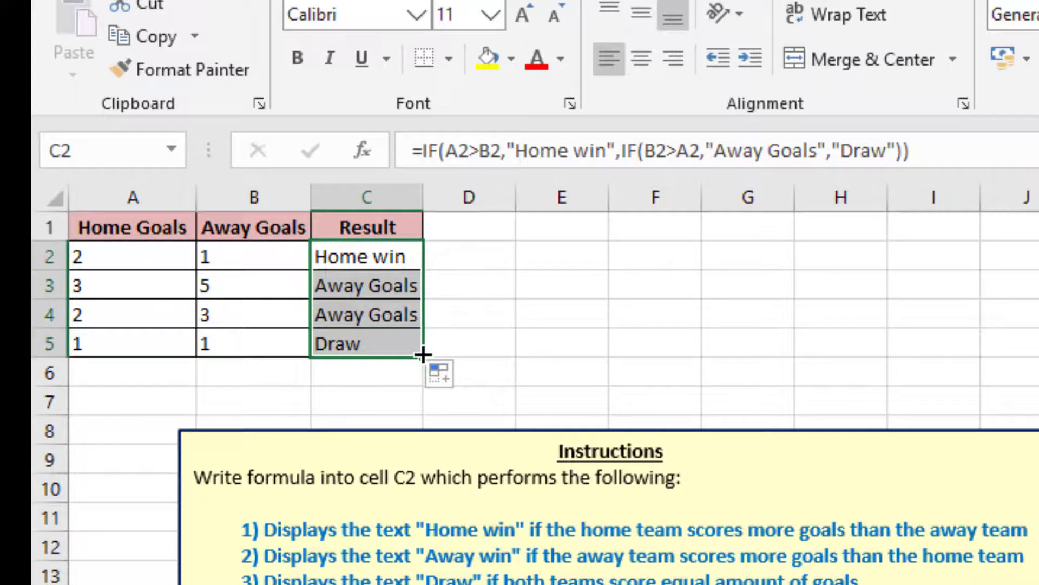
- Compare the home and away goals of each match in rows 2 to 5 with the result in column C
{"action": "left_click", "coordinate": [101, 256]}
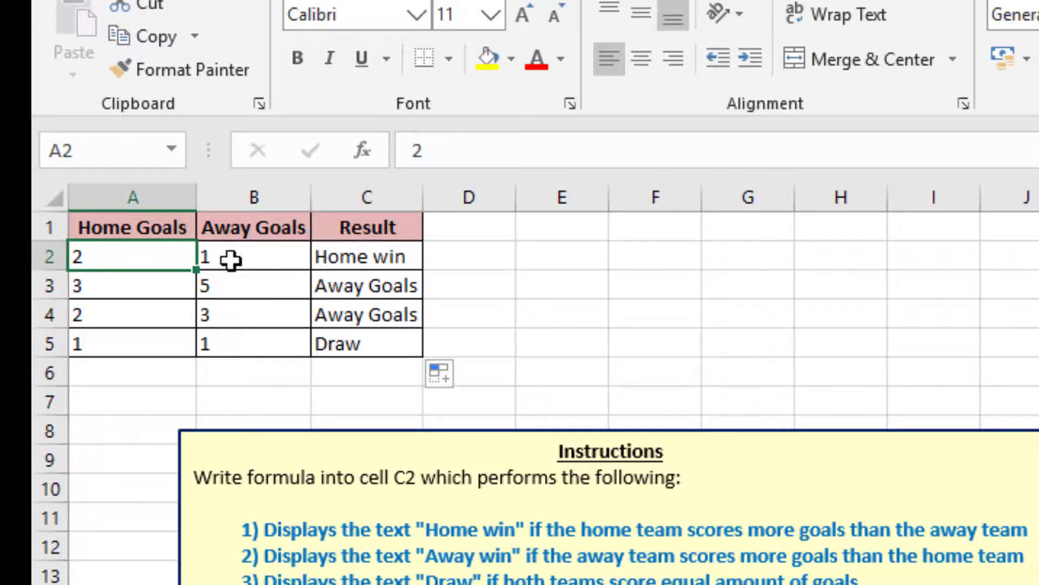
{"action": "left_click", "coordinate": [350, 259]}
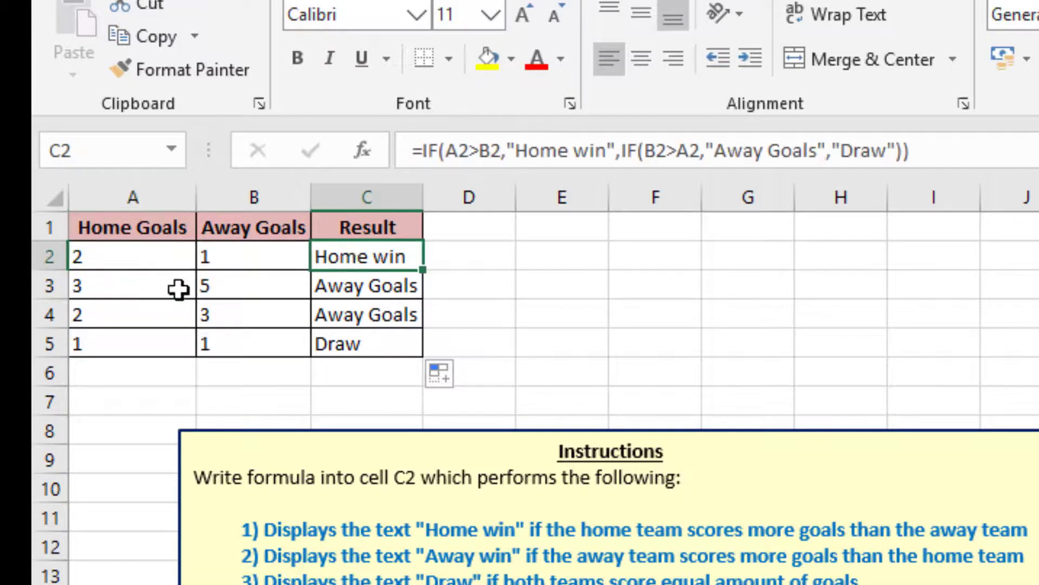
{"action": "left_click", "coordinate": [118, 290]}
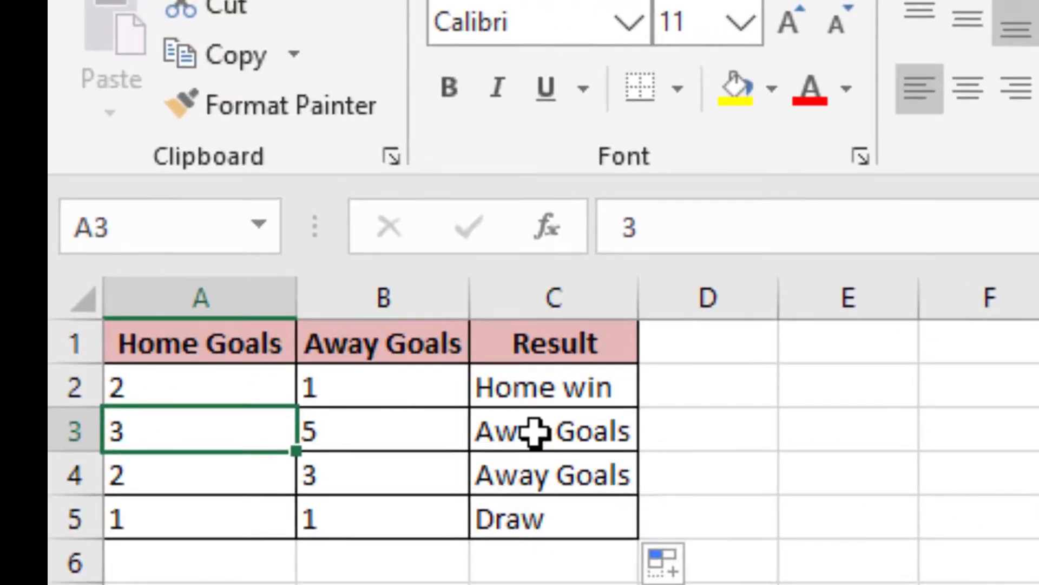
{"action": "left_click", "coordinate": [353, 285]}
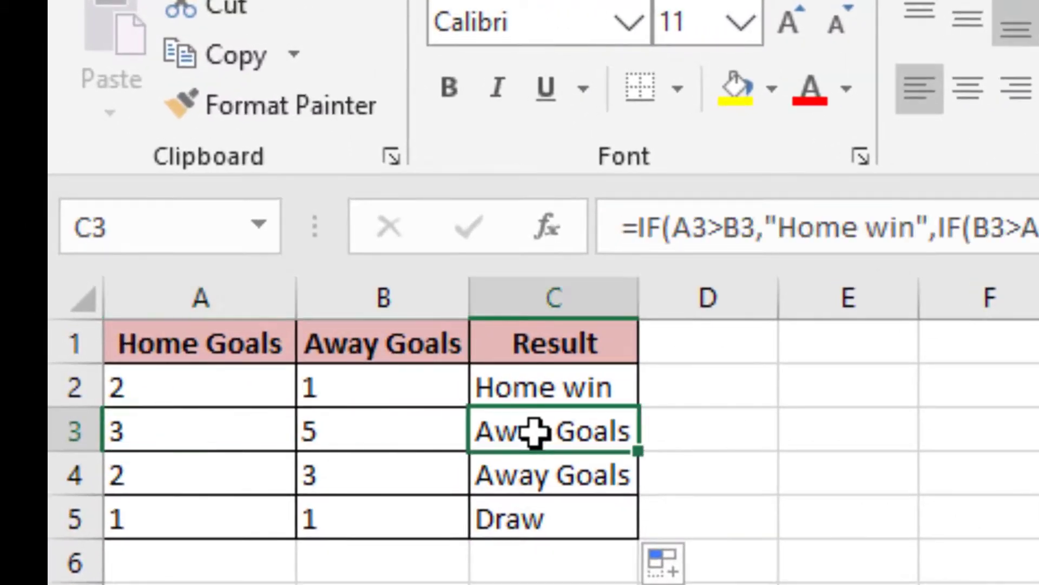
{"action": "left_click", "coordinate": [153, 476]}
{"action": "left_click", "coordinate": [352, 473]}
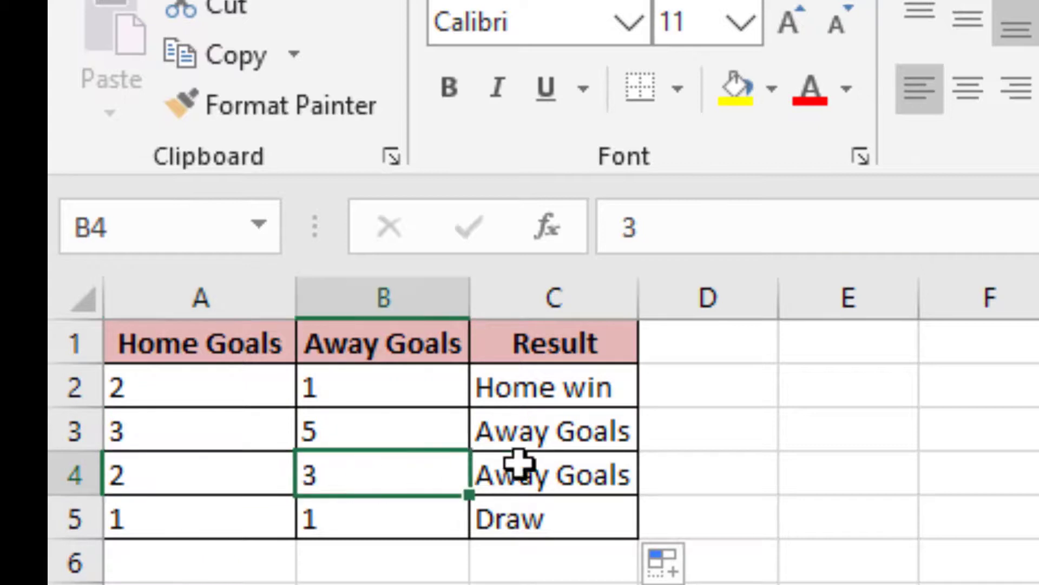
{"action": "left_click", "coordinate": [627, 466]}
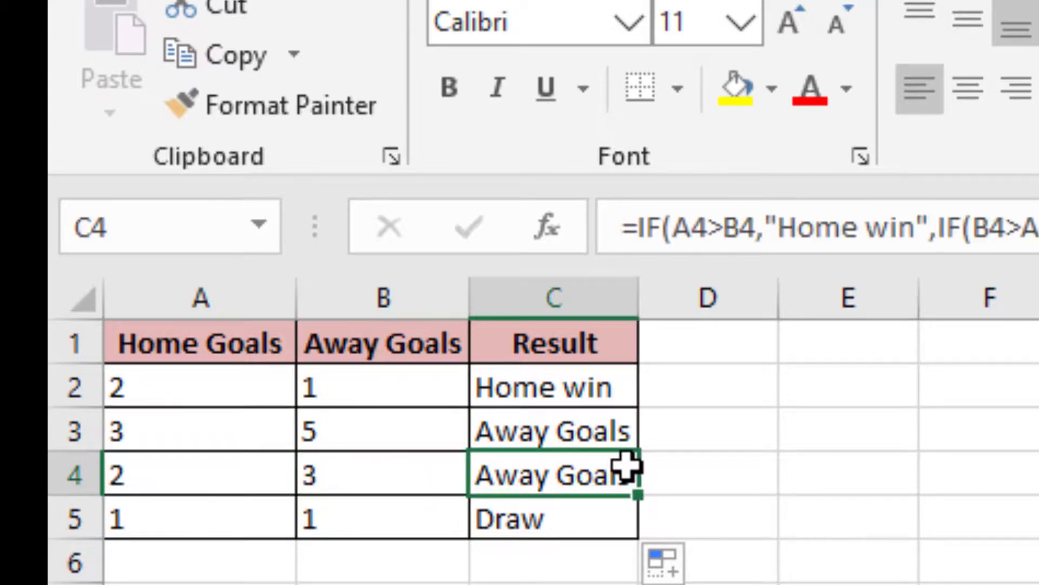
{"action": "left_click", "coordinate": [238, 513]}
{"action": "left_click", "coordinate": [358, 511]}
{"action": "left_click", "coordinate": [499, 515]}
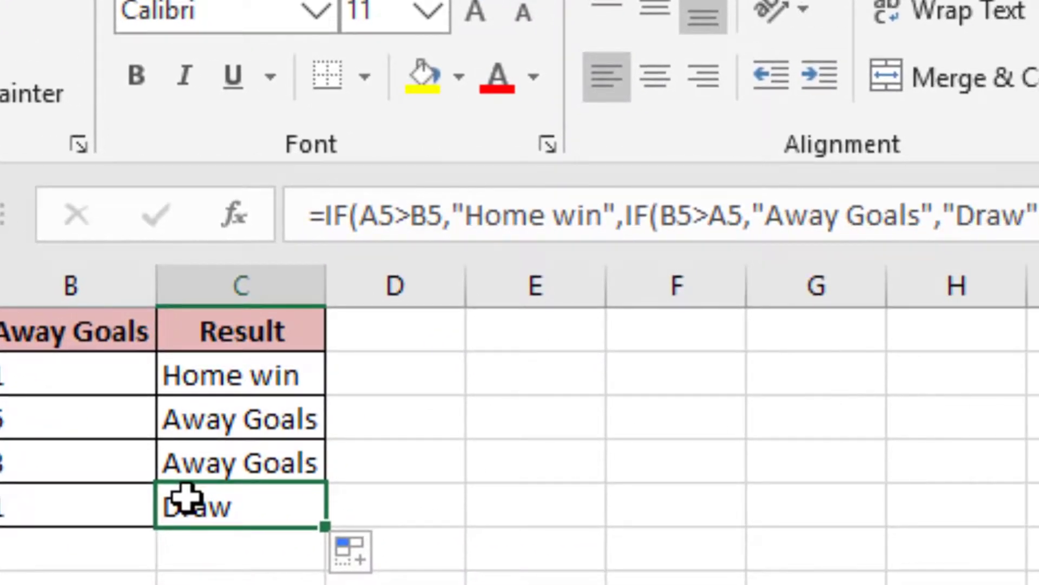
- In C2's formula, replace the nested IF's value if false with an empty IF() and bring up this third IF's arguments
{"action": "left_click", "coordinate": [250, 370]}
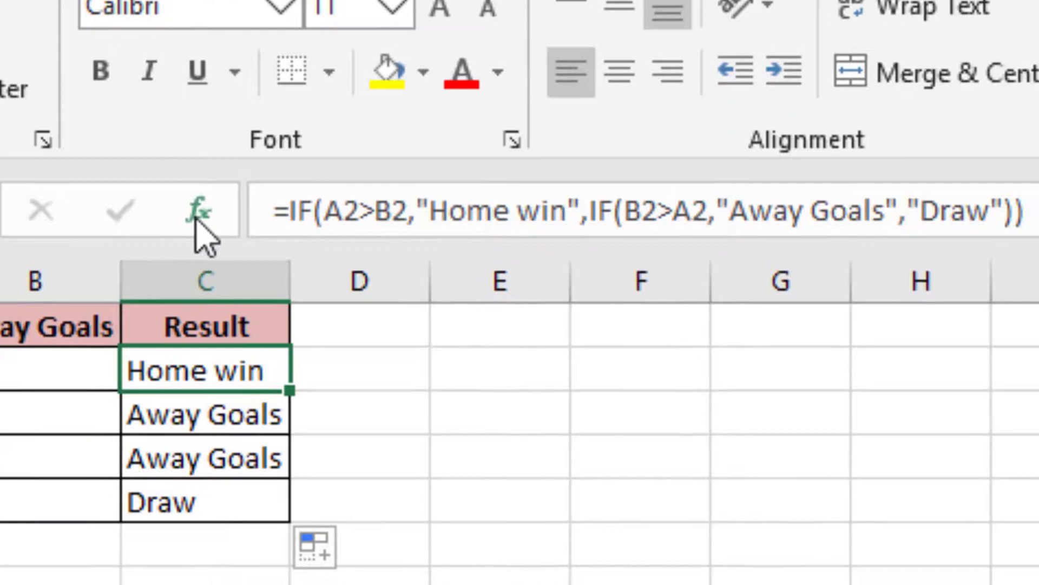
{"action": "left_click", "coordinate": [234, 215]}
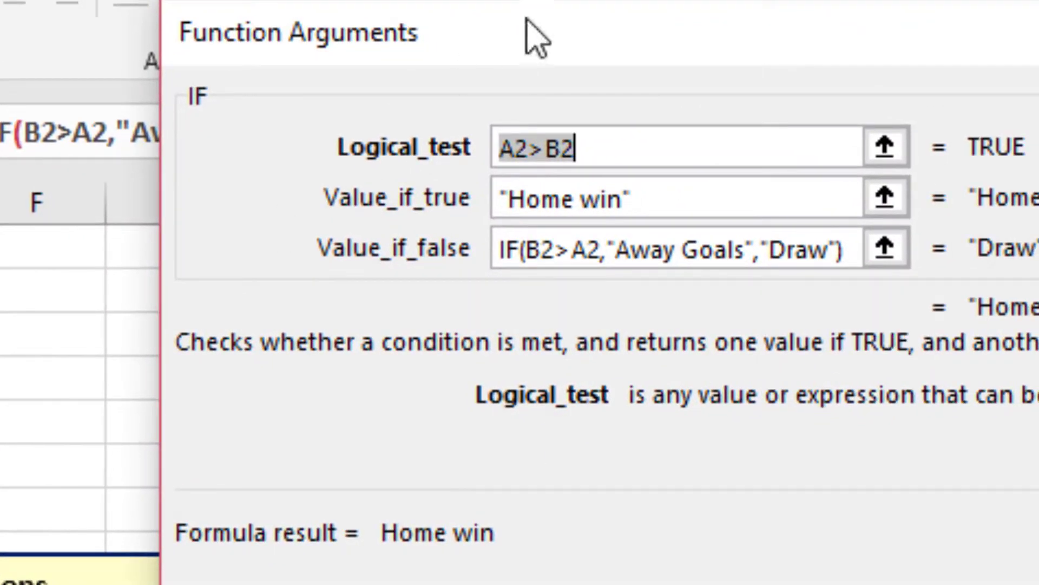
{"action": "left_click_drag", "start_coordinate": [536, 38], "coordinate": [970, 172]}
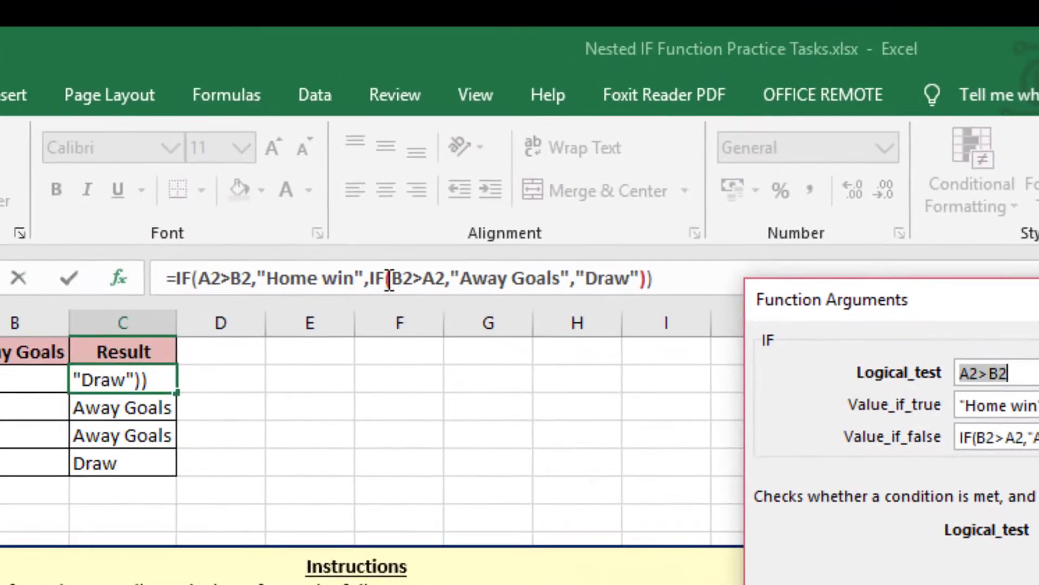
{"action": "left_click", "coordinate": [392, 279]}
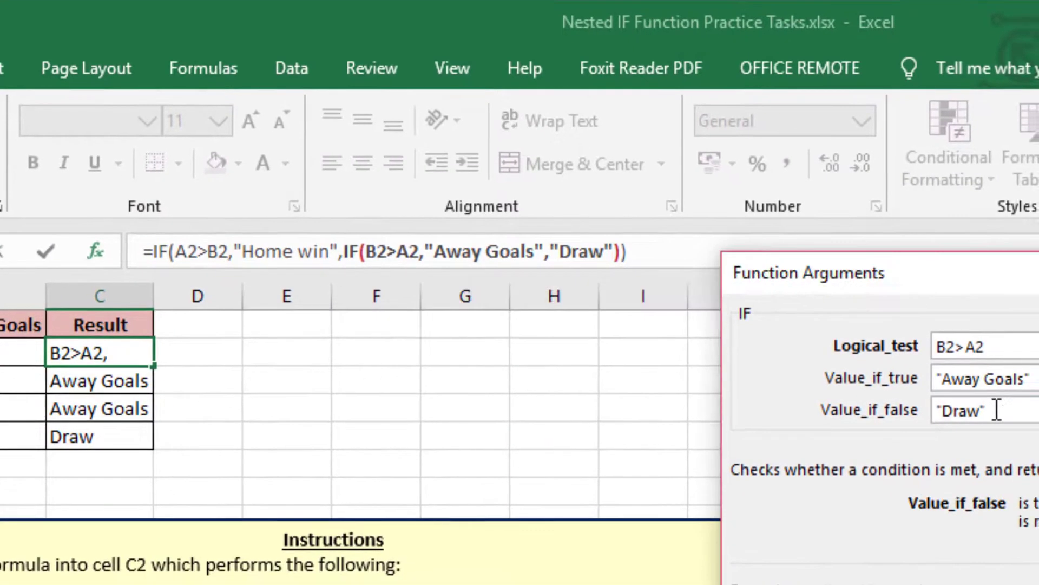
{"action": "left_click_drag", "start_coordinate": [1022, 436], "coordinate": [848, 431]}
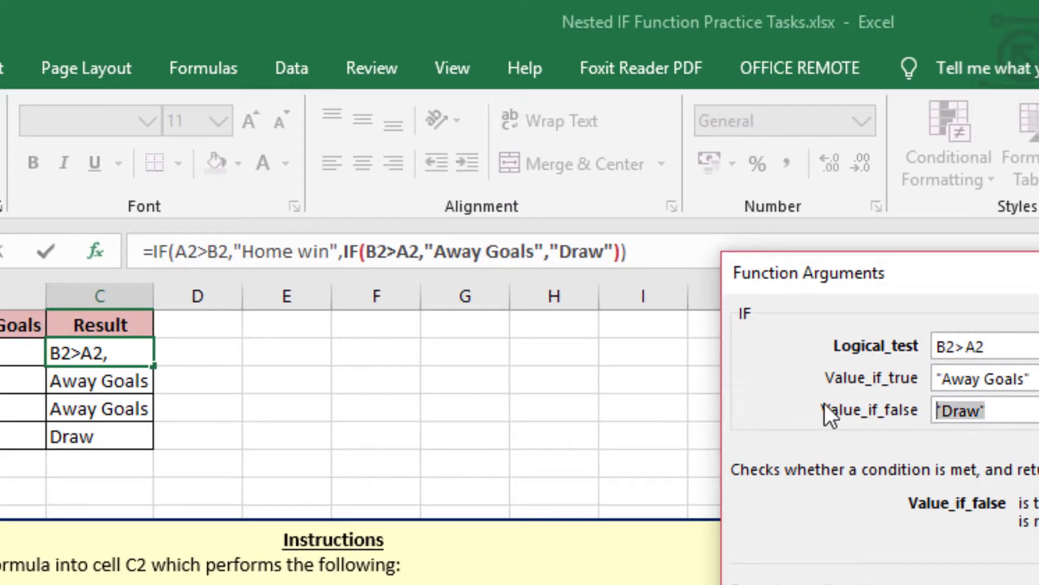
{"action": "type", "text": "IF"}
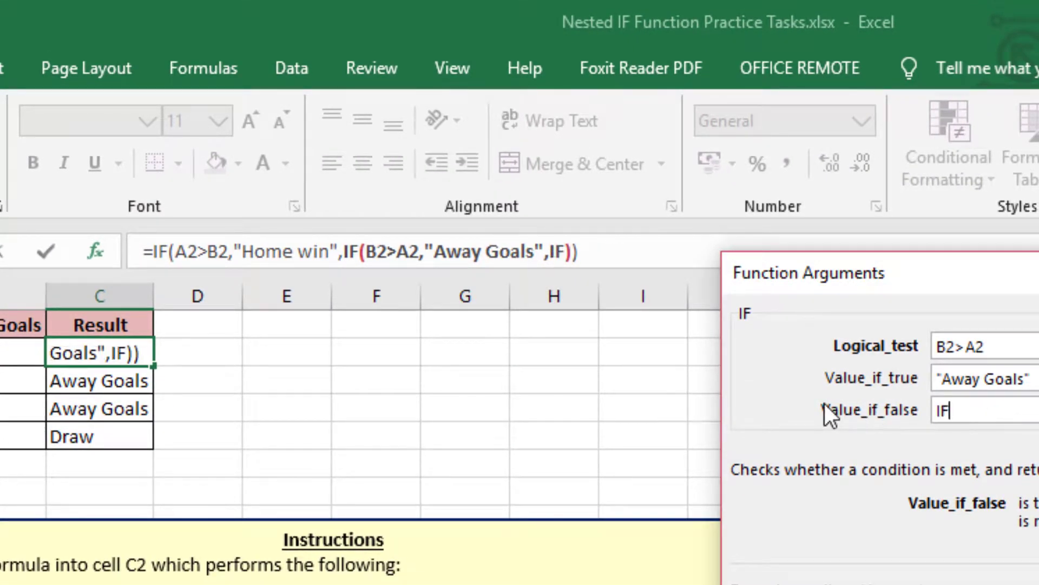
{"action": "type", "text": "("}
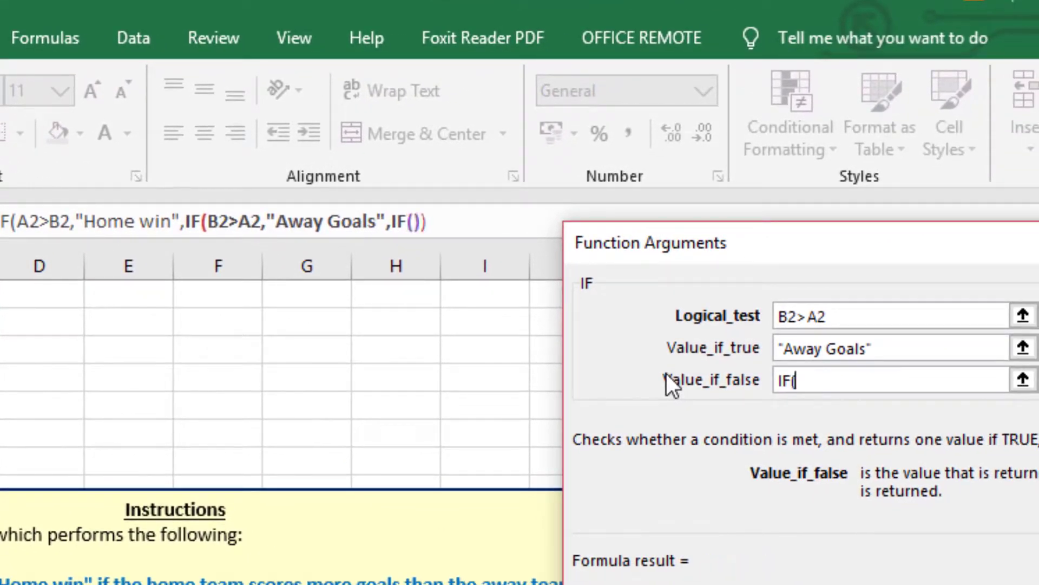
{"action": "type", "text": ")"}
{"action": "left_click", "coordinate": [415, 222]}
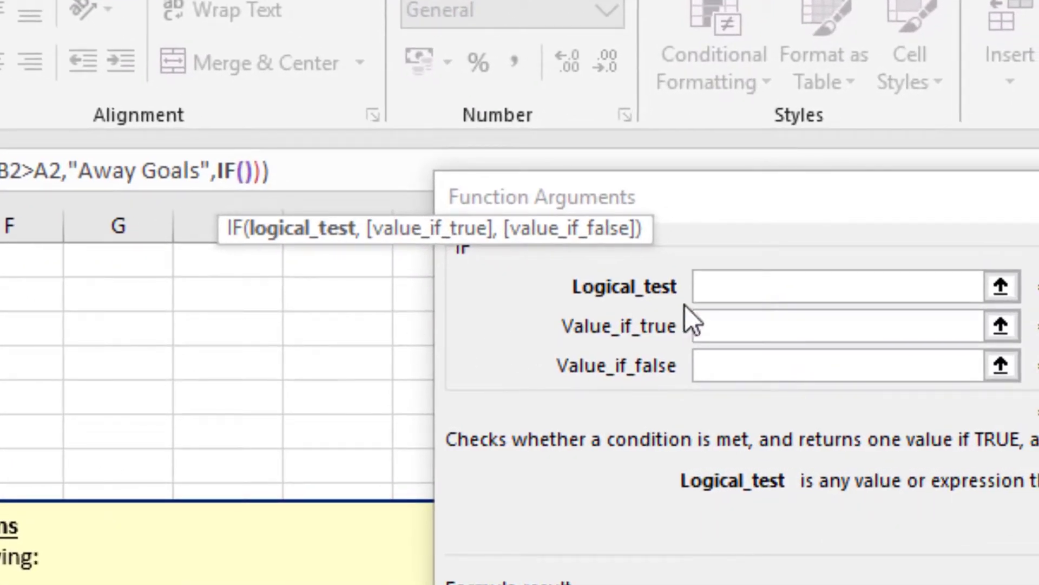
- Set the third IF's logical test to A2=B2
{"action": "left_click", "coordinate": [727, 293]}
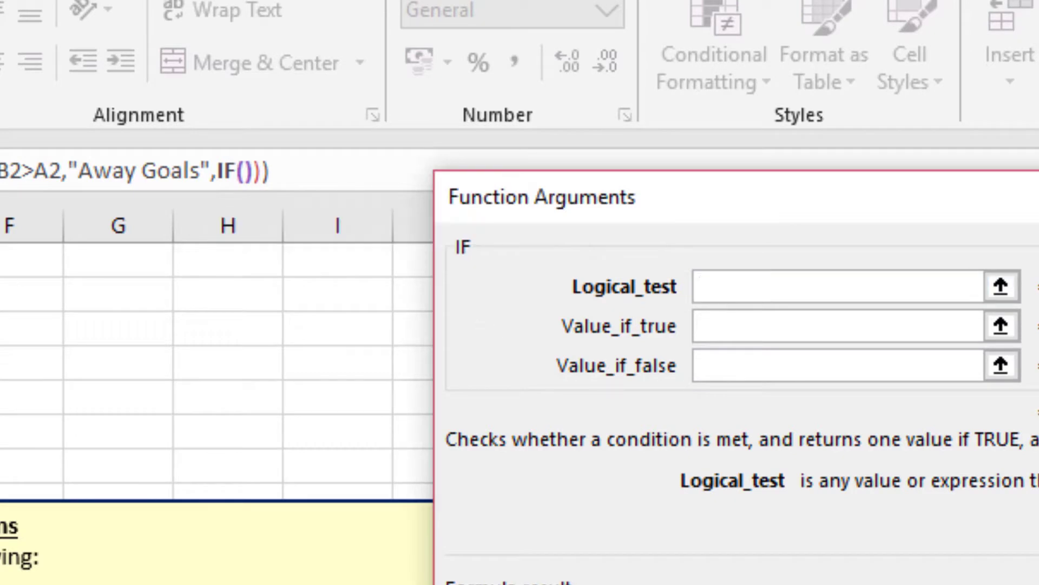
{"action": "type", "text": "A2"}
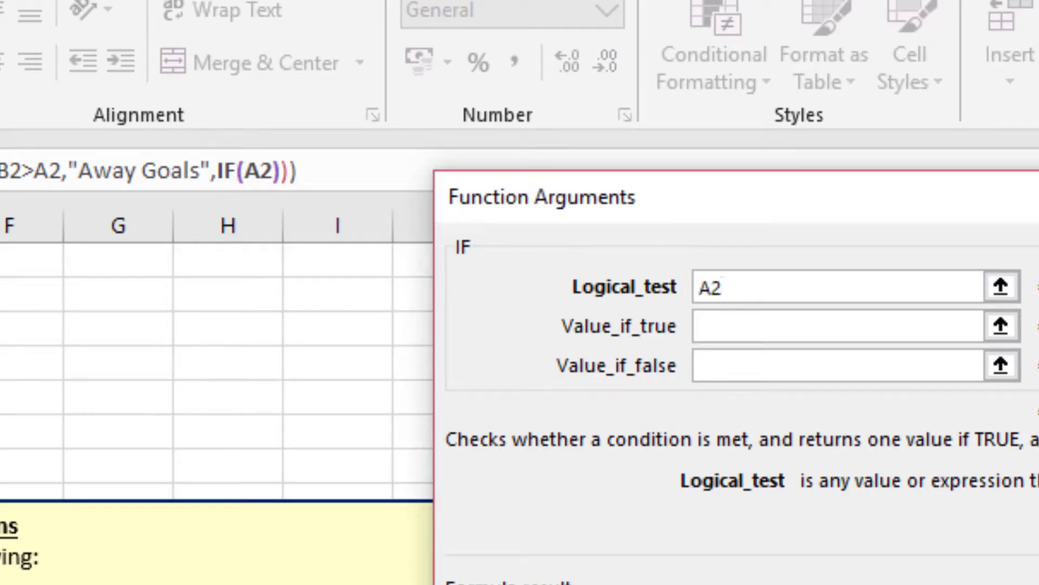
{"action": "type", "text": "="}
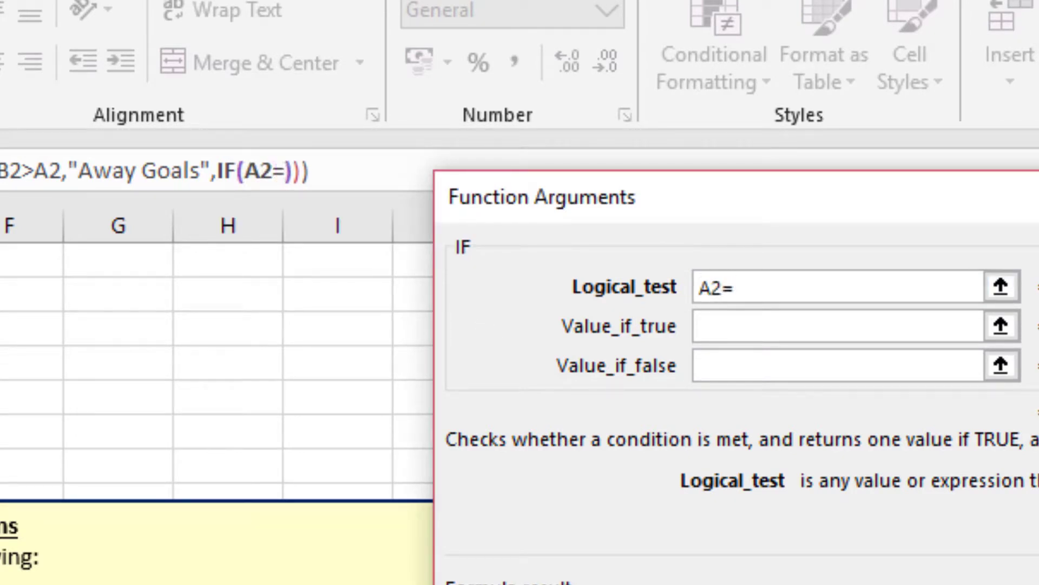
{"action": "type", "text": "B2"}
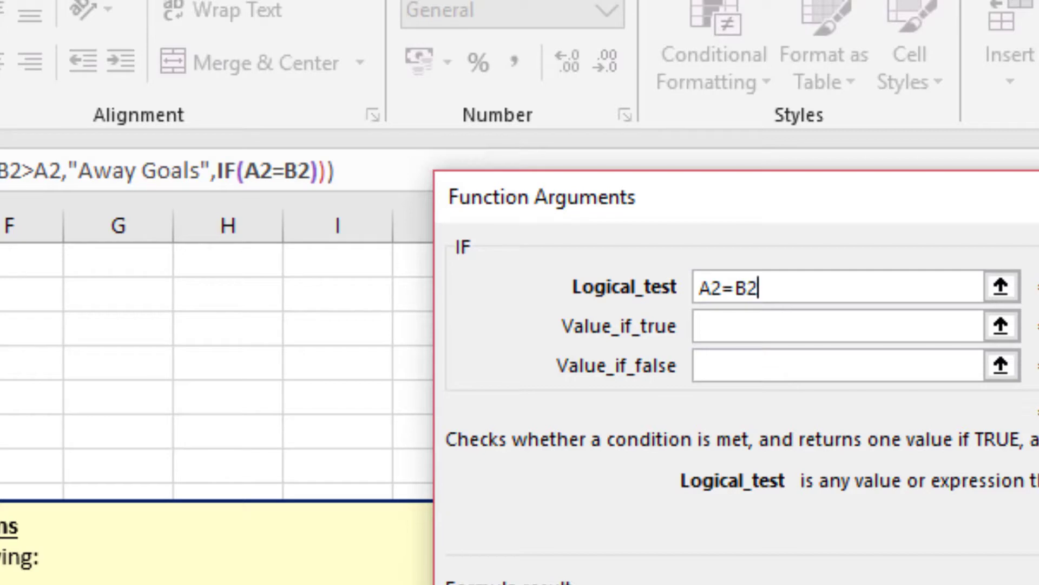
- Set the third IF's value if true to the text "Draw" and confirm the formula in C2
{"action": "left_click", "coordinate": [735, 330]}
{"action": "type", "text": "D"}
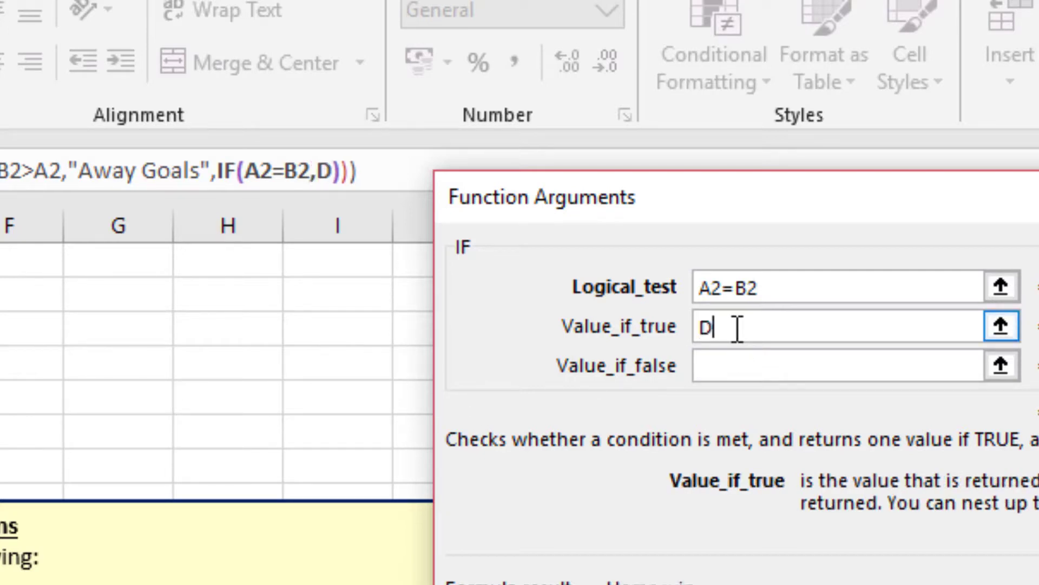
{"action": "type", "text": "raw"}
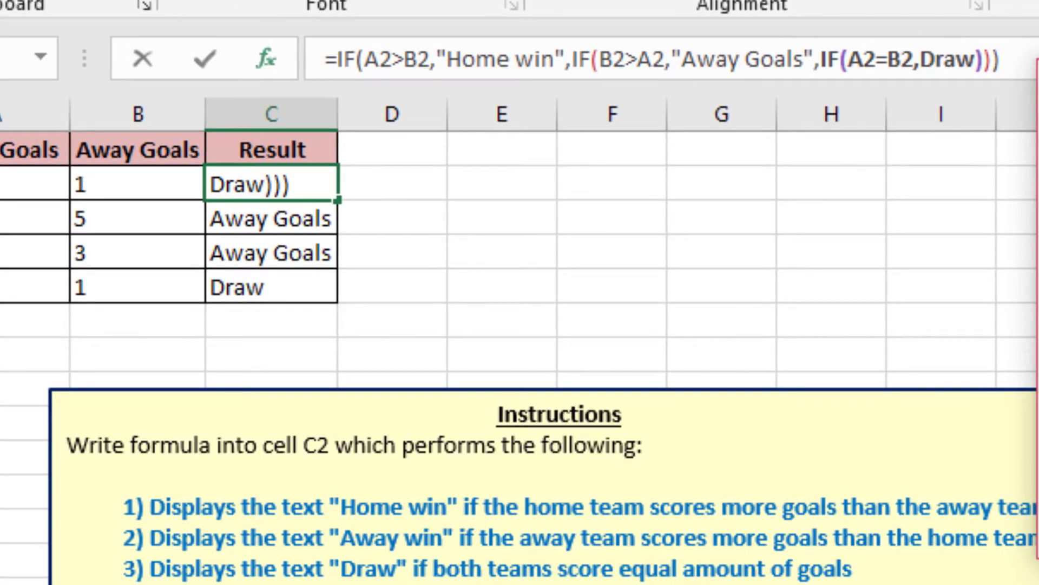
{"action": "key", "text": "Return"}
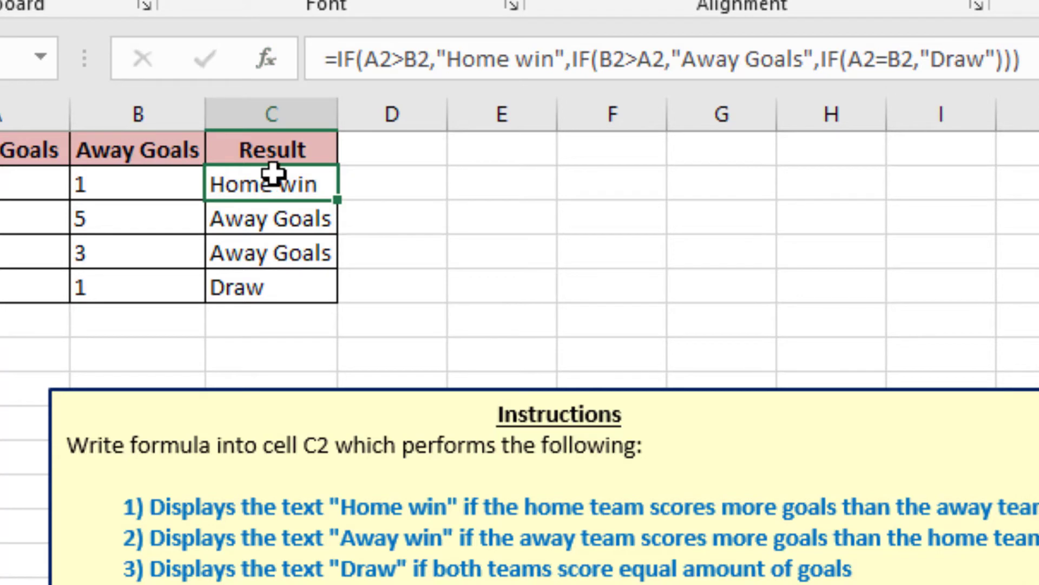
- Fill the three-level IF formula from C2 down to C5 and inspect the formula in each result cell
{"action": "left_click_drag", "start_coordinate": [338, 201], "coordinate": [336, 303]}
{"action": "left_click", "coordinate": [293, 293]}
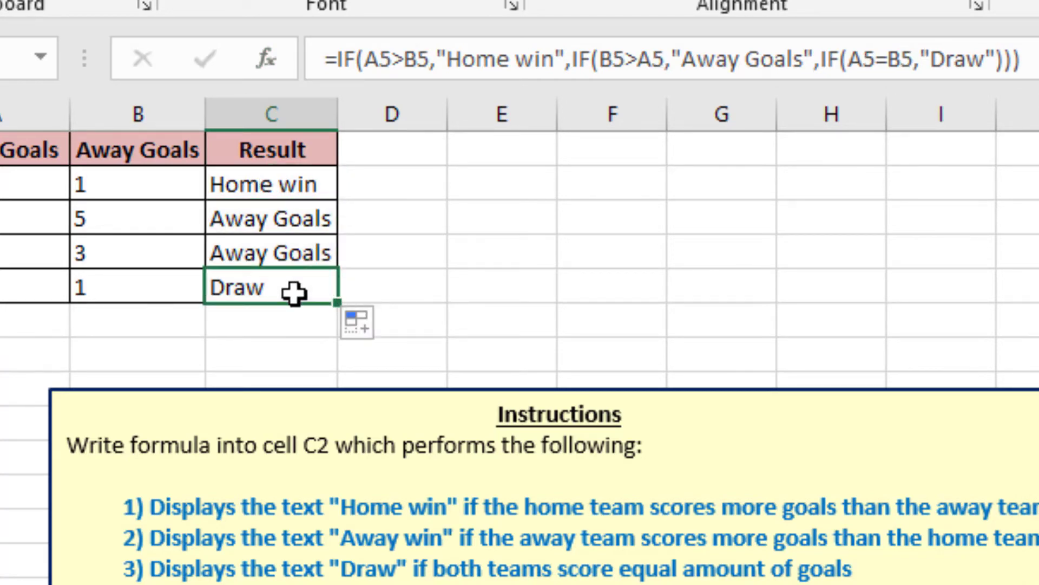
{"action": "left_click", "coordinate": [285, 191]}
{"action": "left_click", "coordinate": [272, 219]}
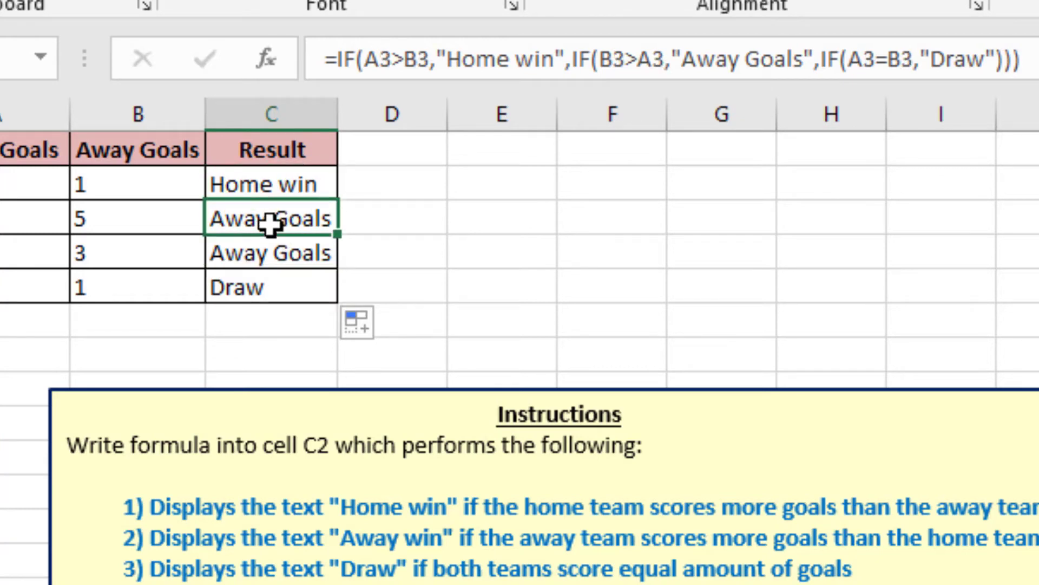
{"action": "left_click", "coordinate": [267, 256]}
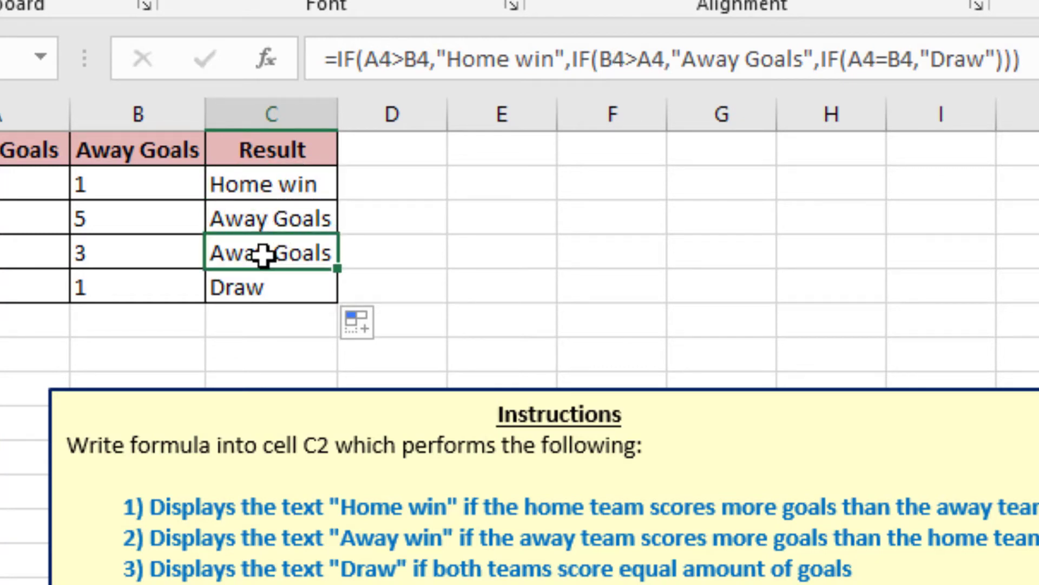
{"action": "left_click", "coordinate": [264, 288]}
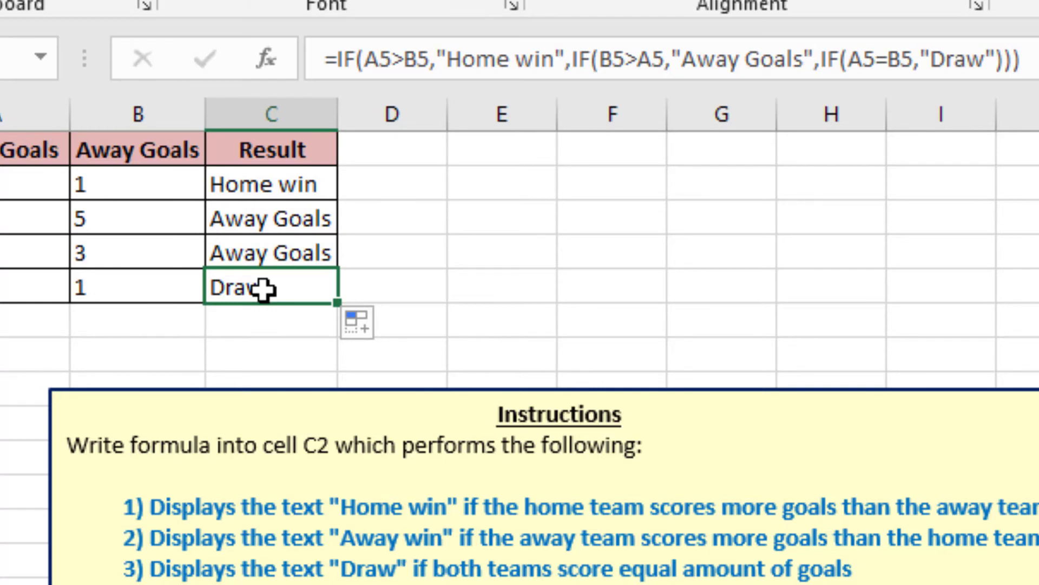